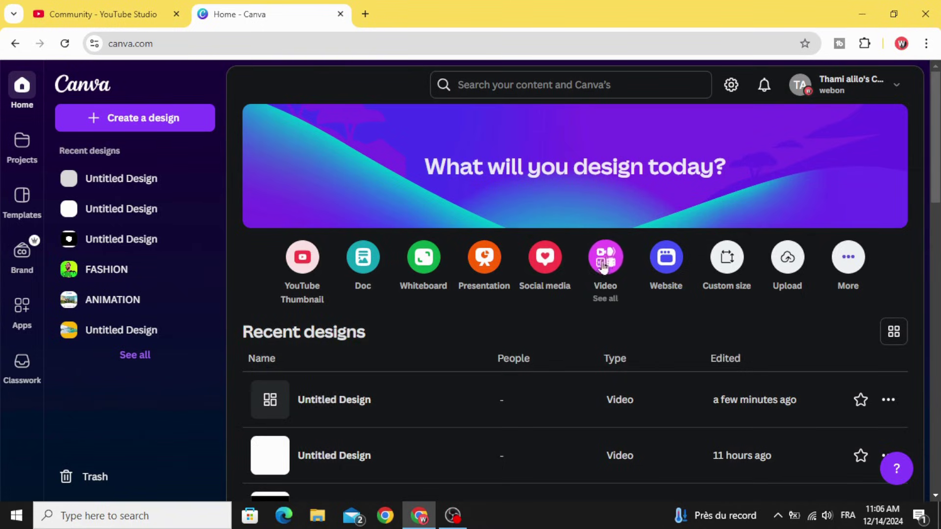
Step: Create a blank 1080p (1920 × 1080) video design from the Video options
left_click(605, 255)
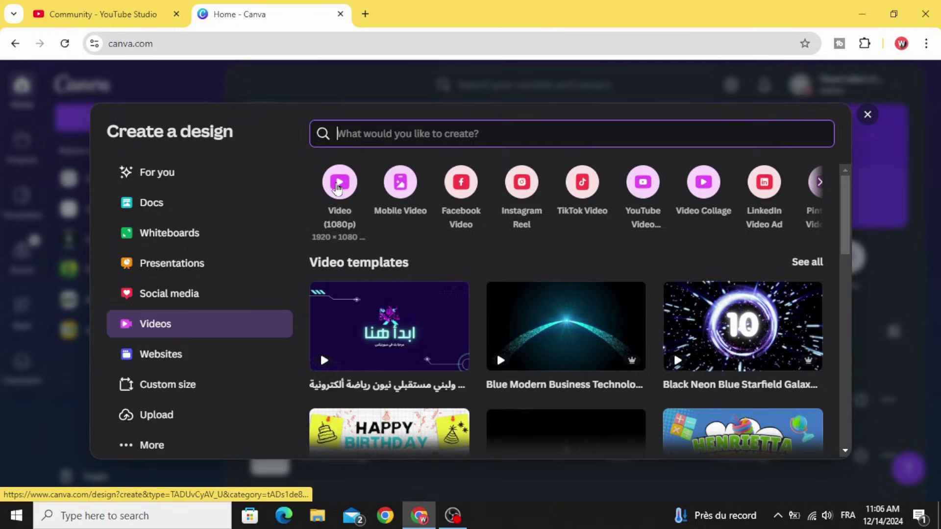
left_click(339, 184)
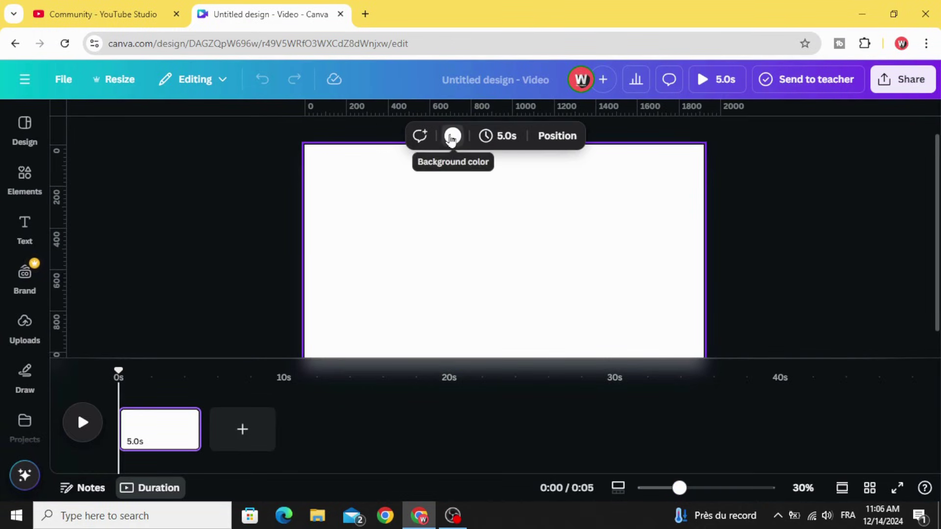
Step: Give the page background a diagonal gradient from red #ff3131 to yellow-orange #FFB000
left_click(451, 138)
scroll(196, 362, "down", 3)
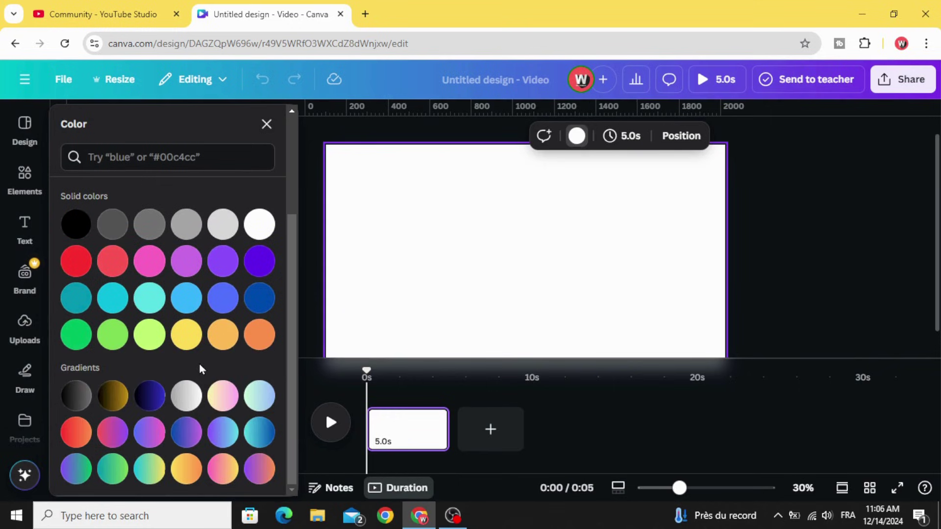
left_click(77, 434)
scroll(77, 428, "up", 3)
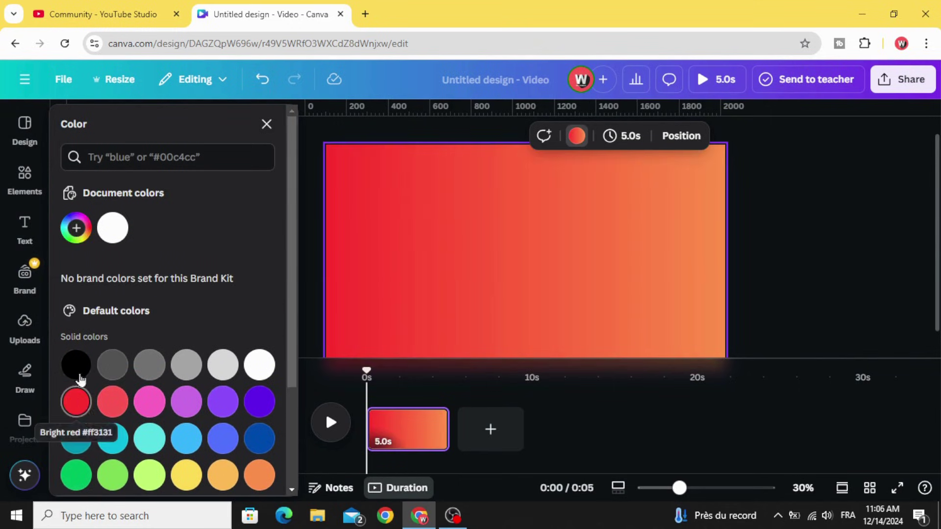
left_click(75, 228)
left_click(118, 337)
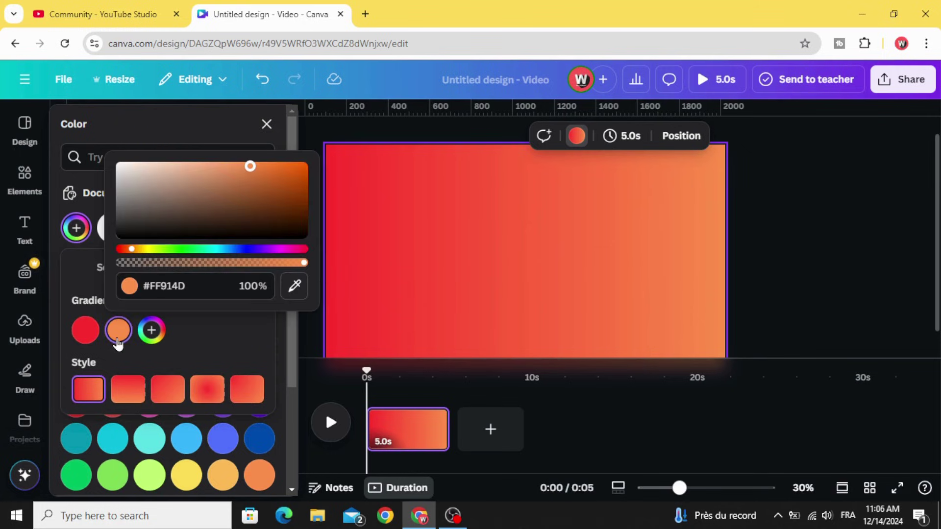
left_click_drag(136, 252, 142, 249)
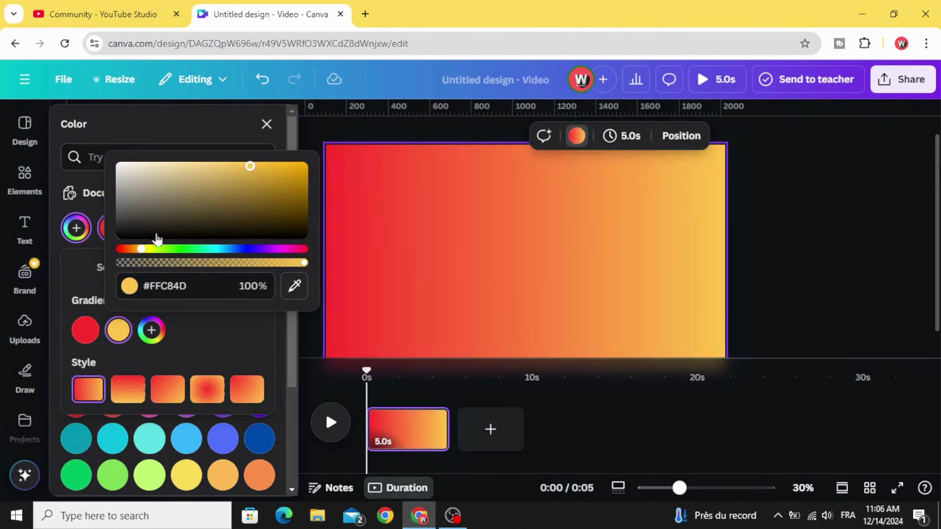
left_click_drag(250, 166, 343, 161)
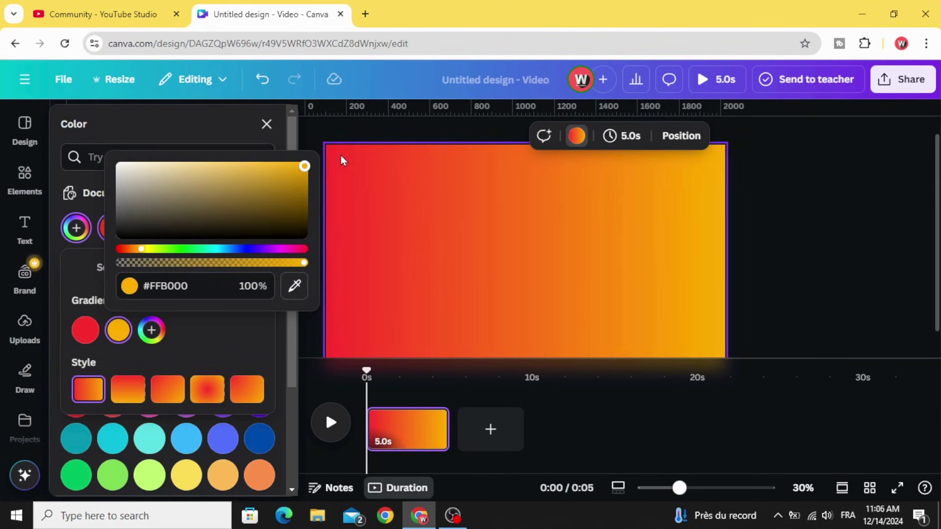
left_click(206, 391)
left_click(167, 392)
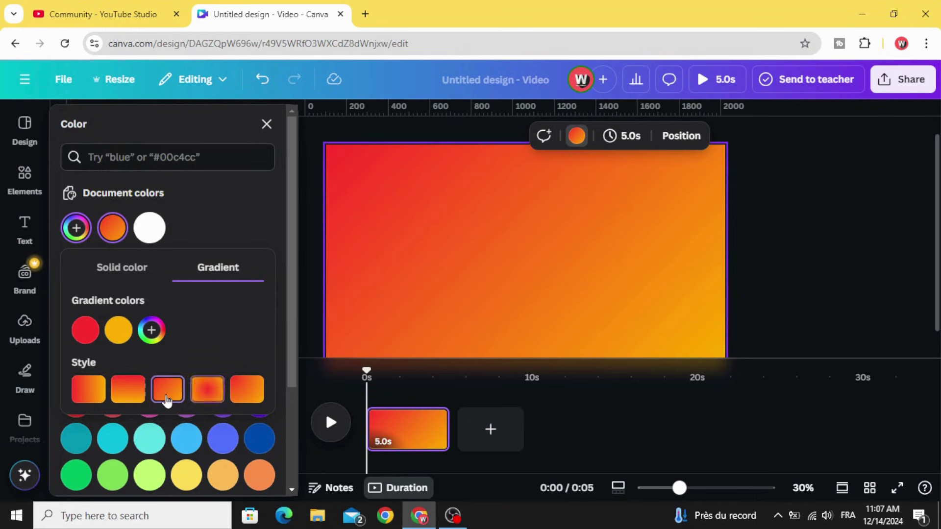
Step: Add a heading reading MADRID and set its font to League Spartan
left_click(825, 258)
left_click(23, 223)
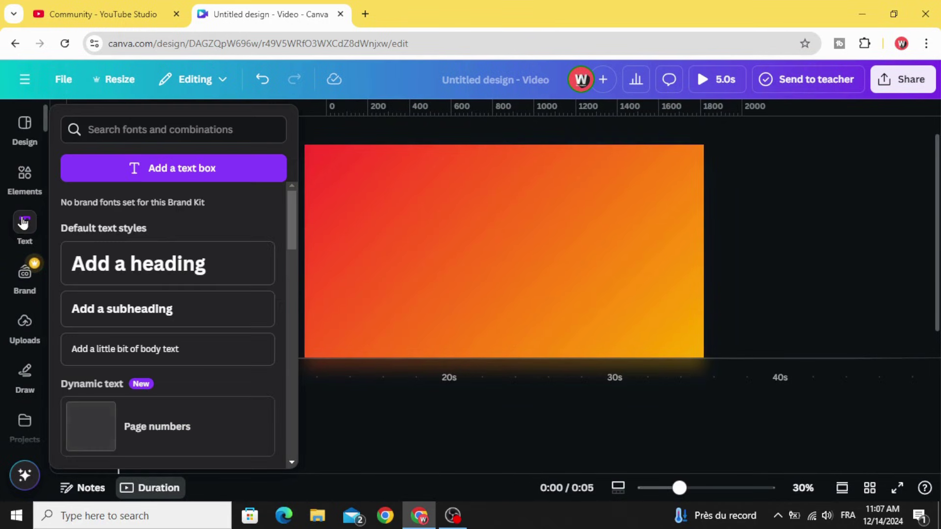
left_click(139, 260)
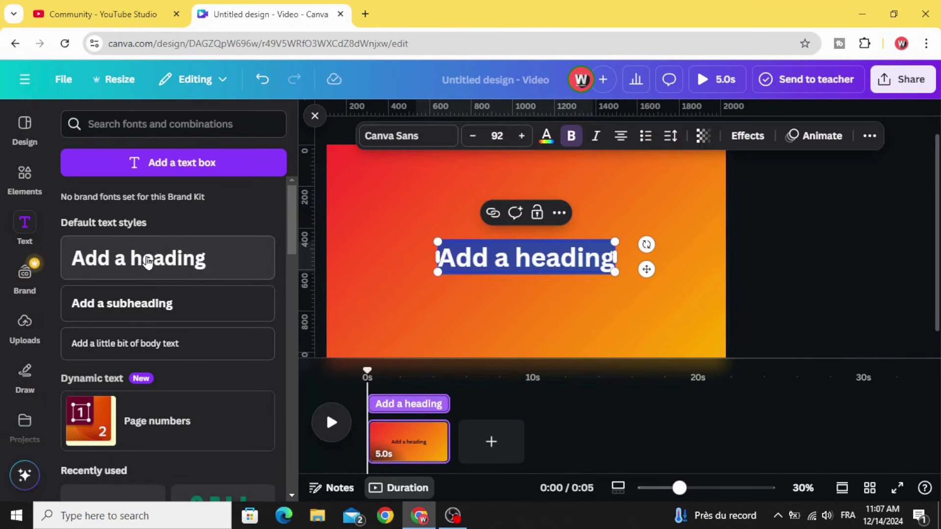
type("MADRID")
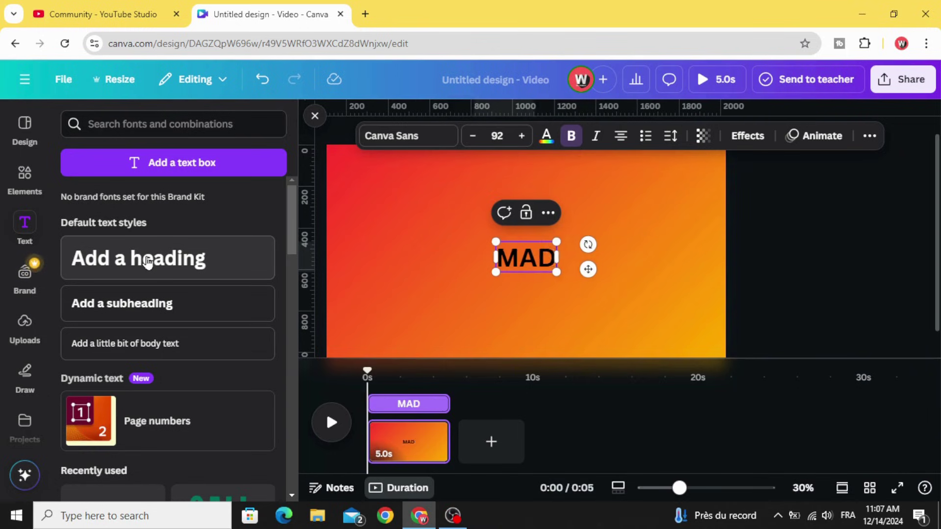
left_click(398, 144)
scroll(206, 330, "down", 3)
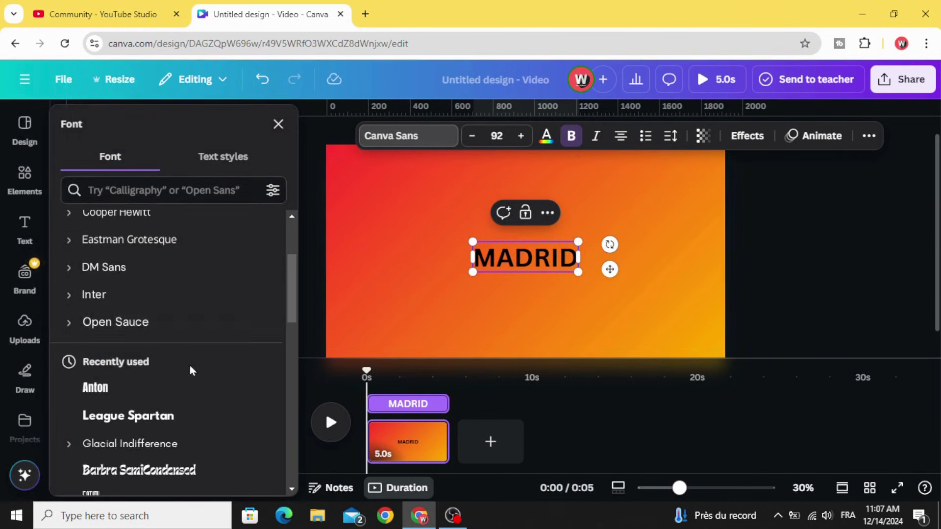
left_click(192, 417)
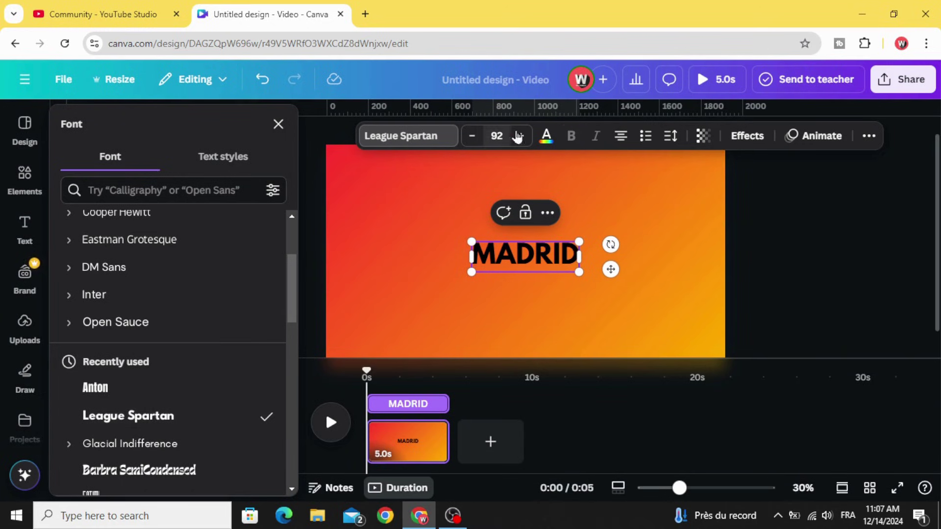
Step: Make MADRID white, enlarge it to size 290 and centre it on the page
left_click(546, 135)
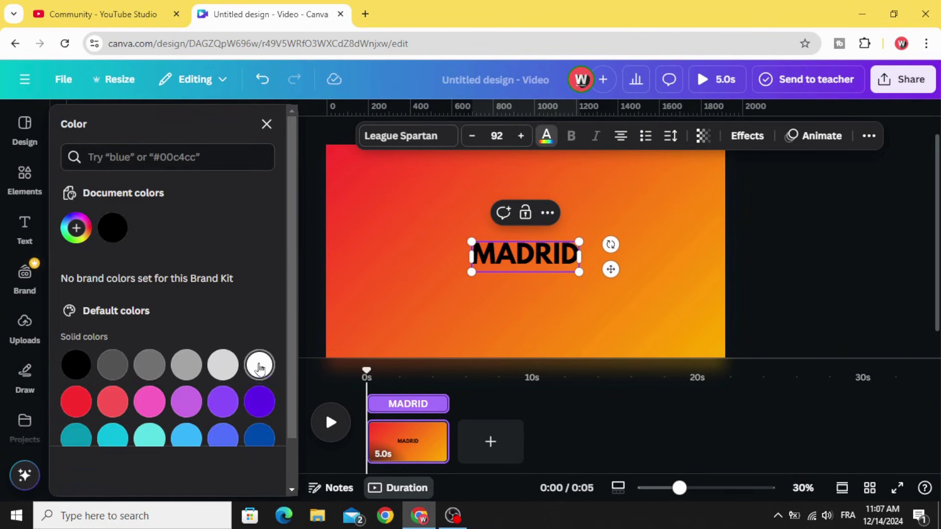
left_click(613, 225)
left_click(558, 261)
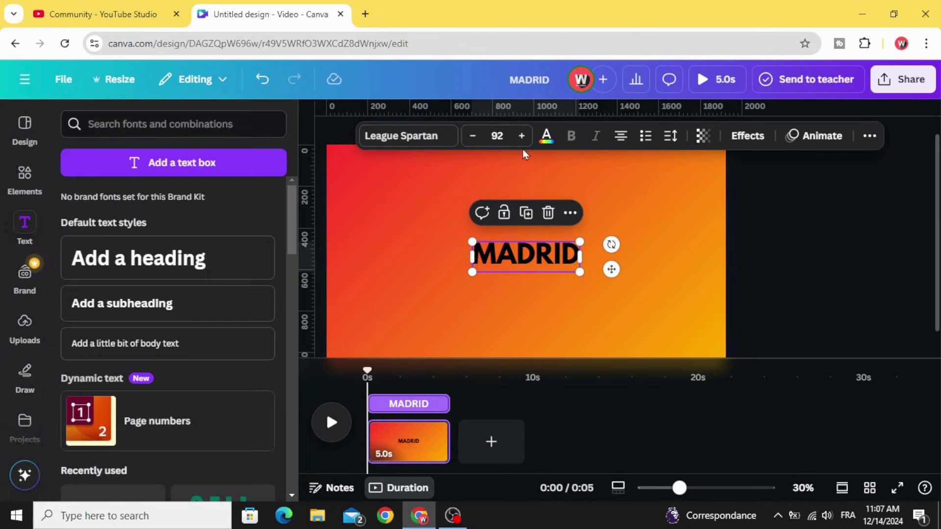
left_click(555, 132)
left_click(260, 364)
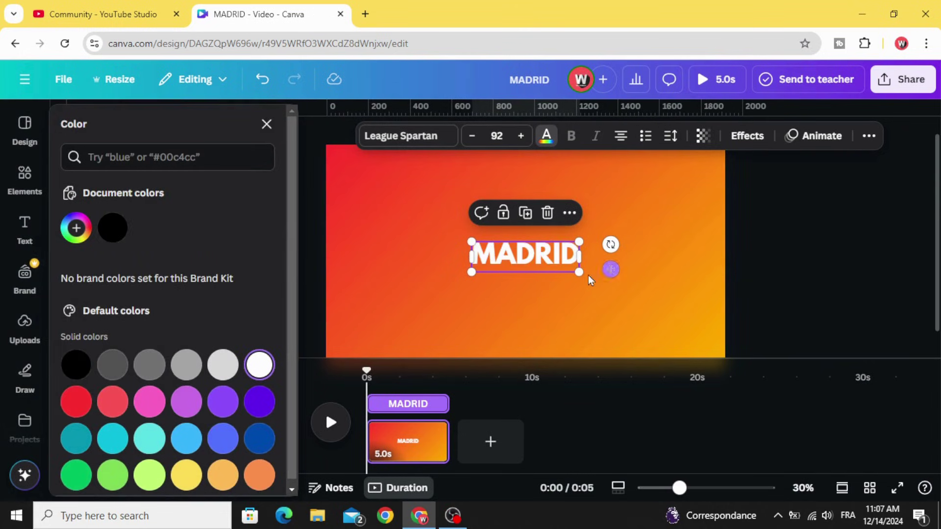
left_click_drag(611, 301, 688, 303)
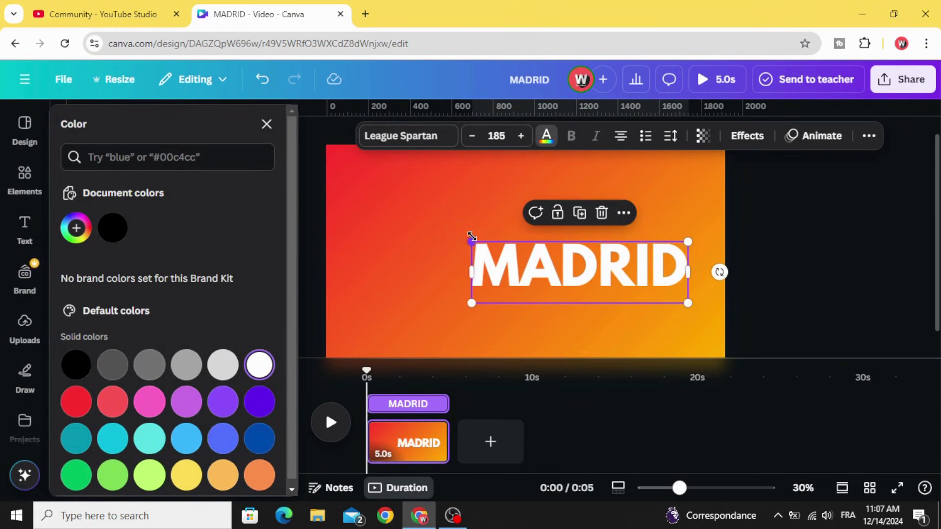
left_click_drag(471, 238, 349, 210)
left_click_drag(680, 488, 670, 489)
left_click(777, 287)
mouse_move(514, 252)
left_mouse_down()
mouse_move(524, 264)
mouse_move(526, 245)
left_mouse_up()
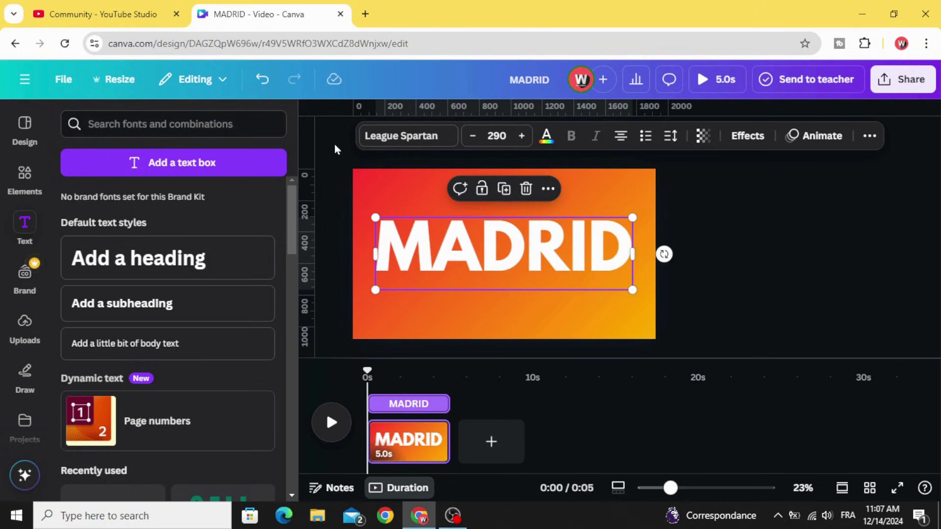
Step: Drag a horizontal guide to the page middle and nudge MADRID onto it
left_click(338, 162)
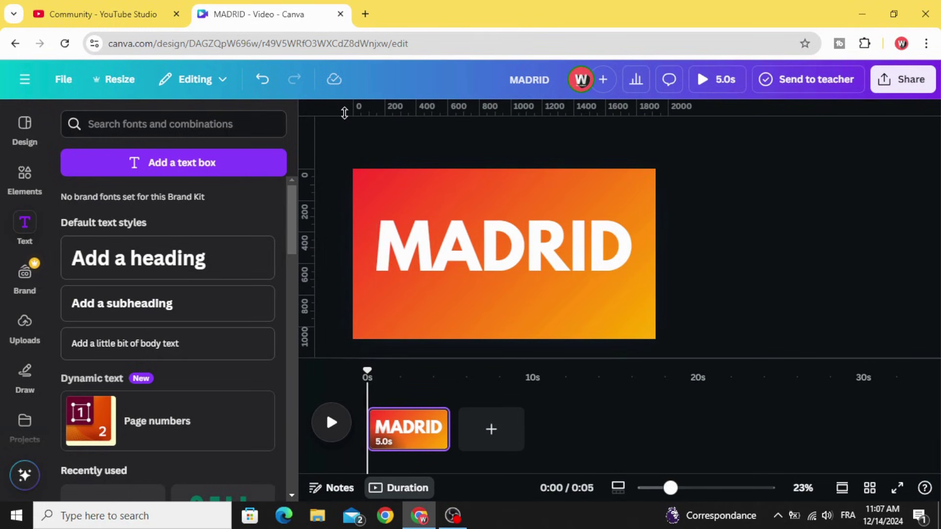
left_click_drag(345, 113, 346, 253)
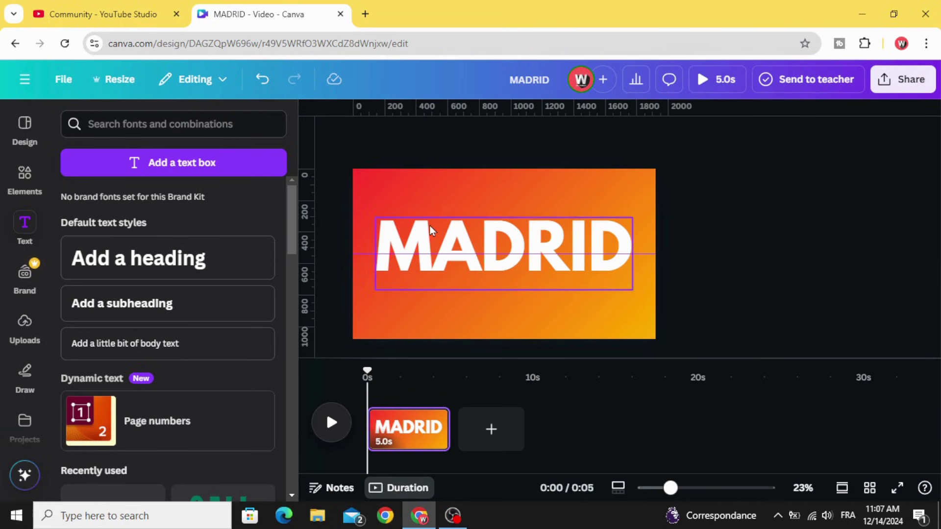
left_click(473, 235)
left_click_drag(472, 233, 473, 236)
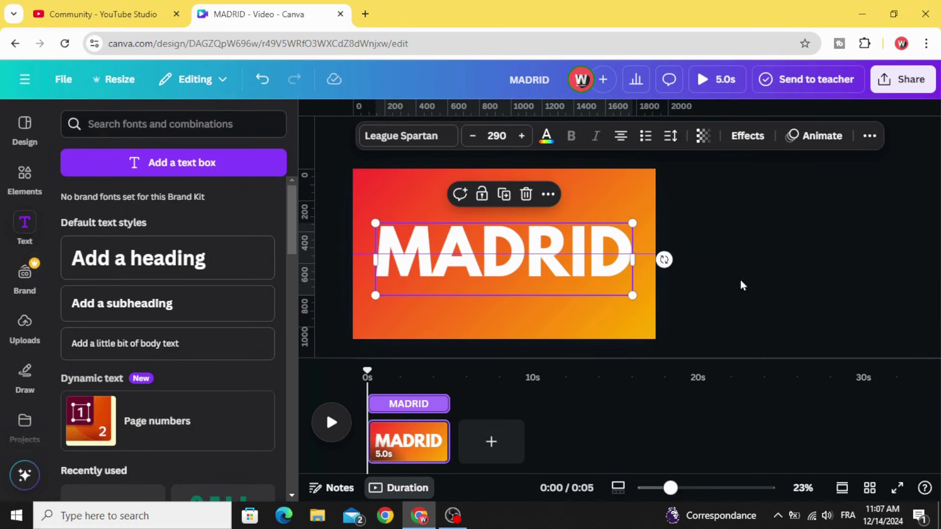
left_click_drag(672, 492, 672, 490)
left_click(800, 266)
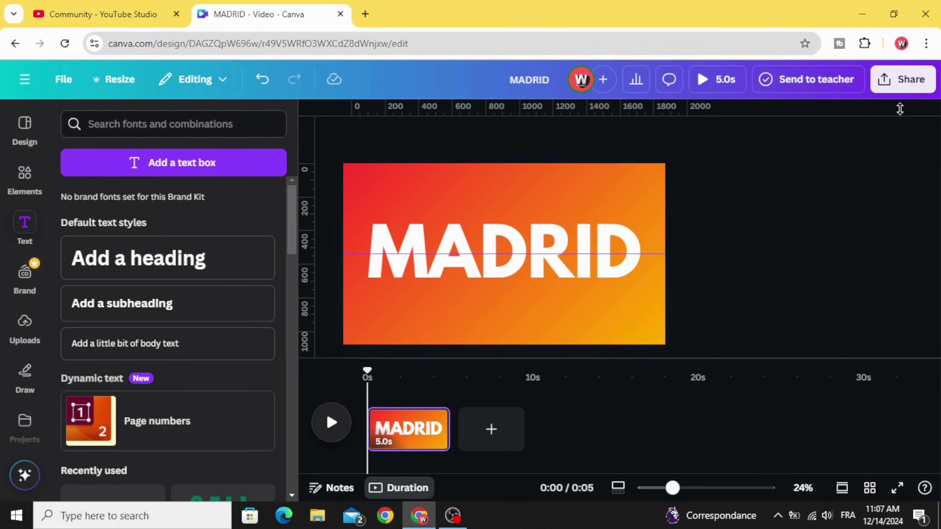
Step: Download the MADRID page as a PNG file, MADRID (3).png
left_click(903, 79)
left_click(681, 323)
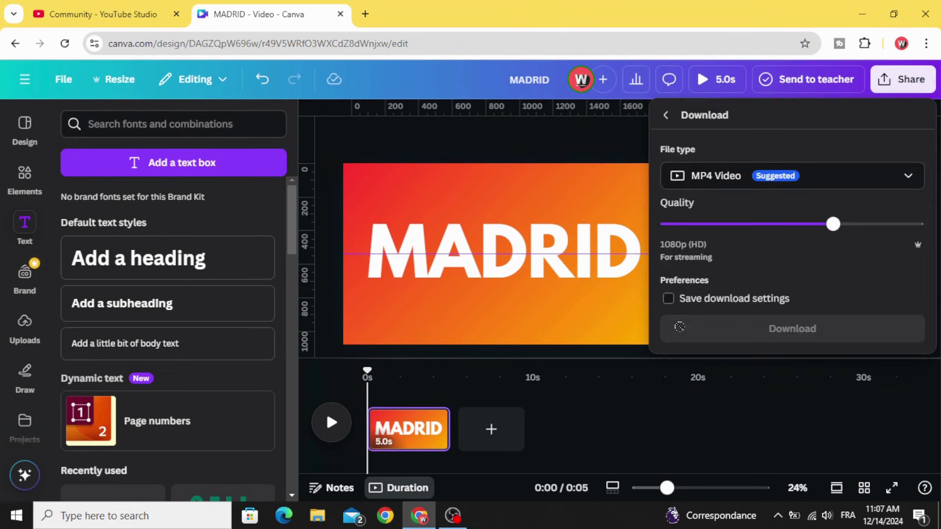
left_click(833, 183)
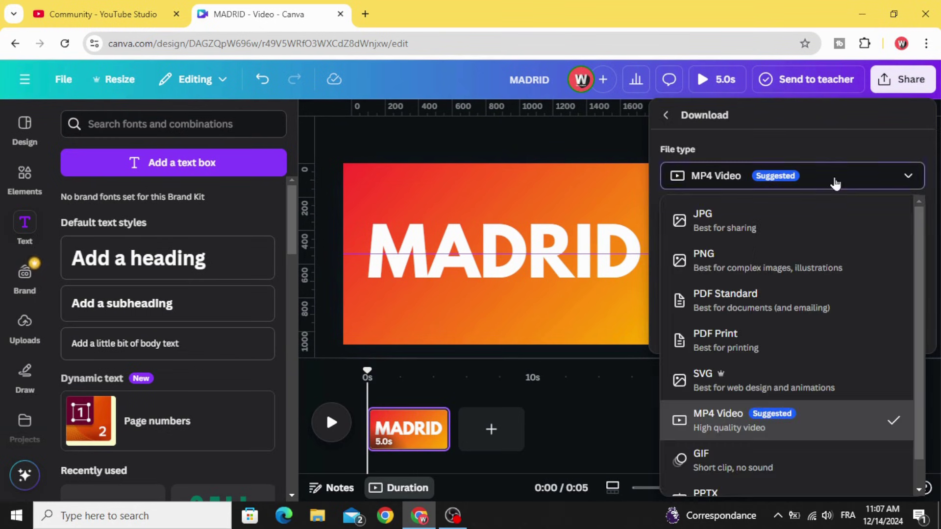
left_click(747, 261)
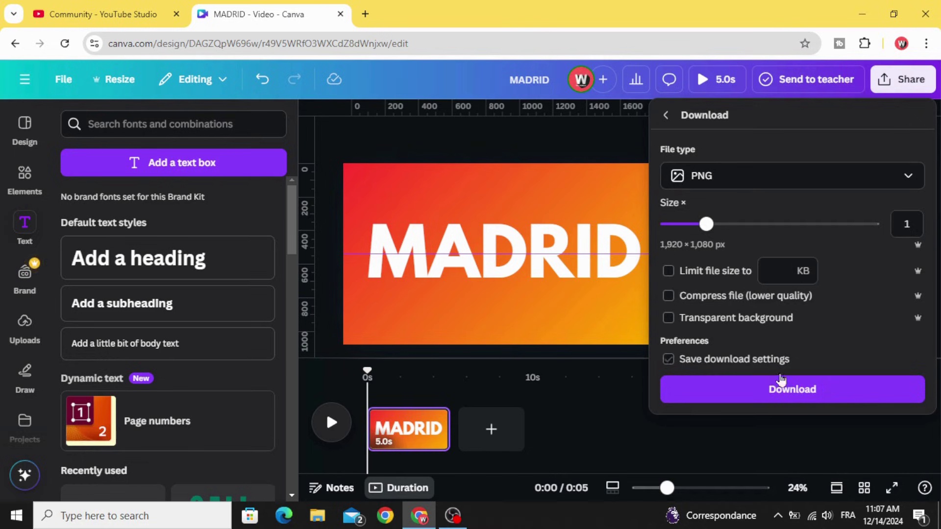
left_click(806, 392)
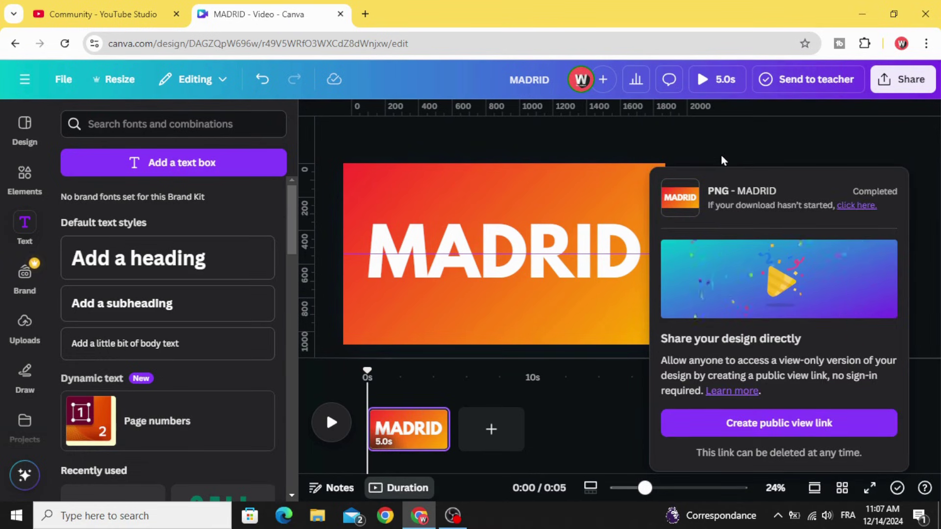
left_click(734, 145)
left_click(876, 43)
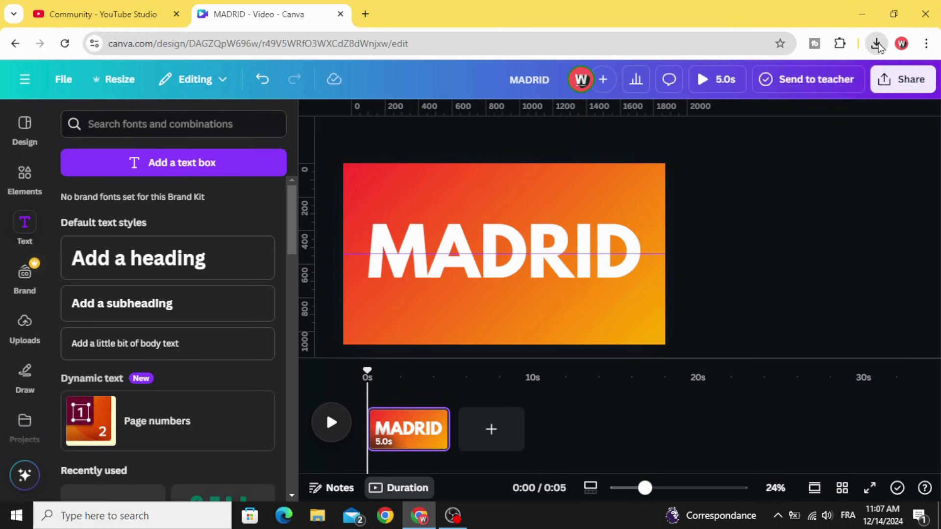
Step: Upload MADRID (3).png, delete the MADRID text box and place the image on the page
left_click(876, 43)
left_click_drag(825, 100, 24, 332)
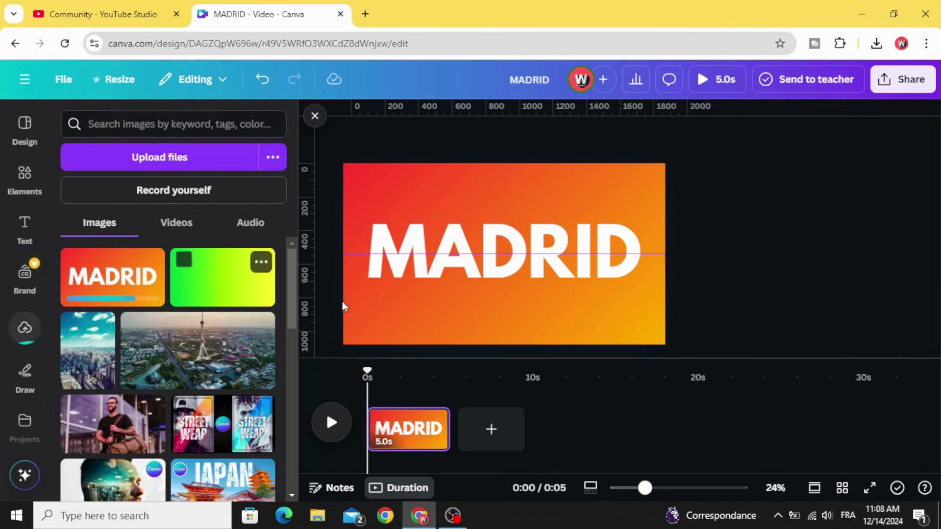
left_click(509, 295)
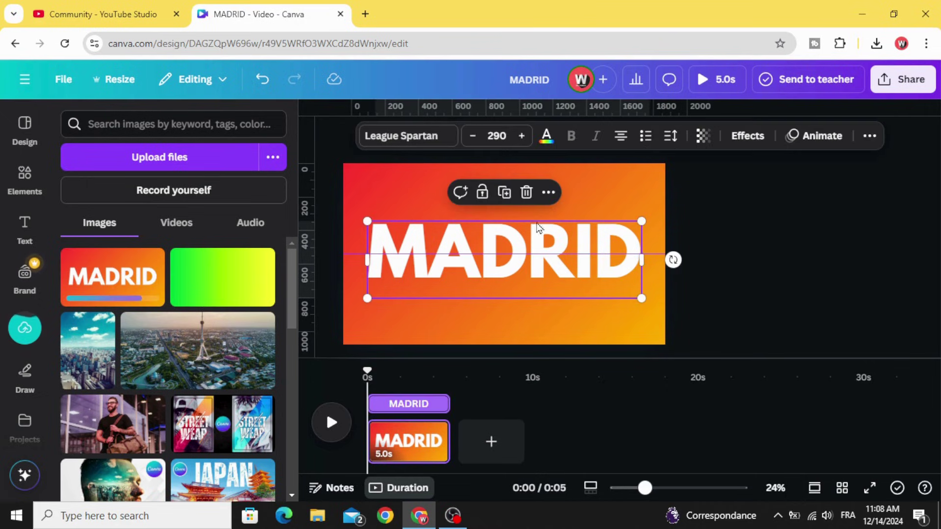
left_click(527, 193)
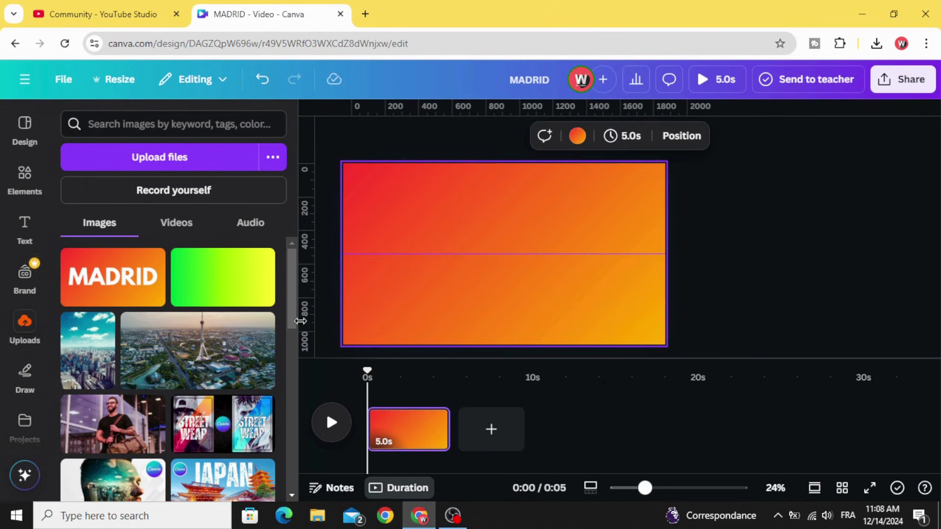
left_click(123, 286)
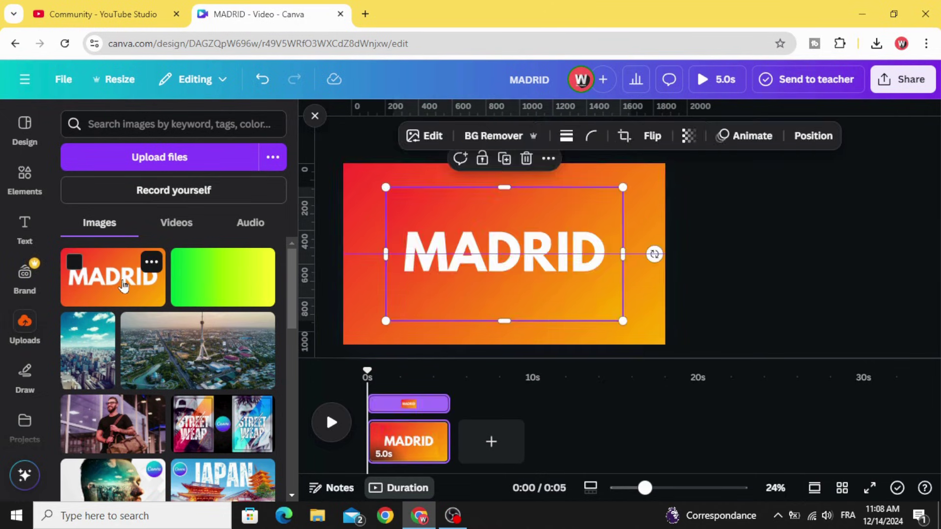
left_click(382, 203)
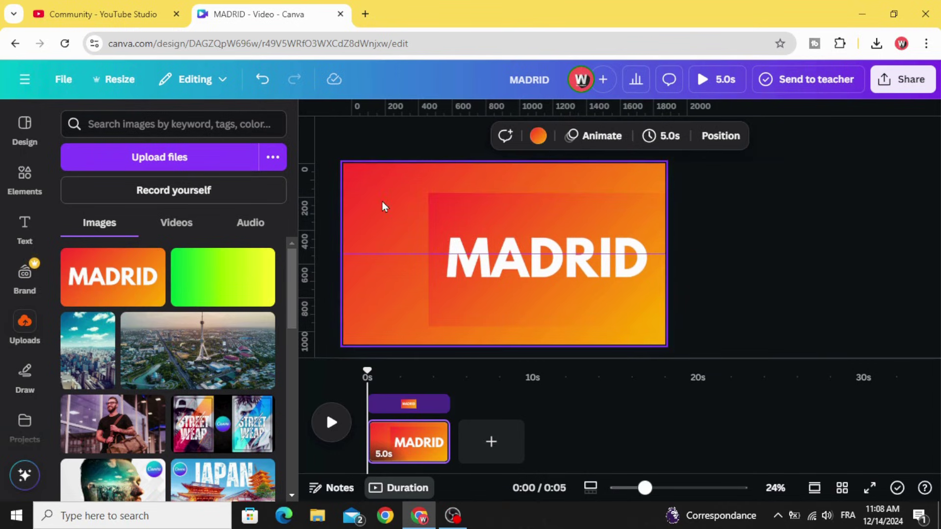
Step: Make the background white, enlarge the MADRID image to fill the page, crop it to the top half
left_click(538, 137)
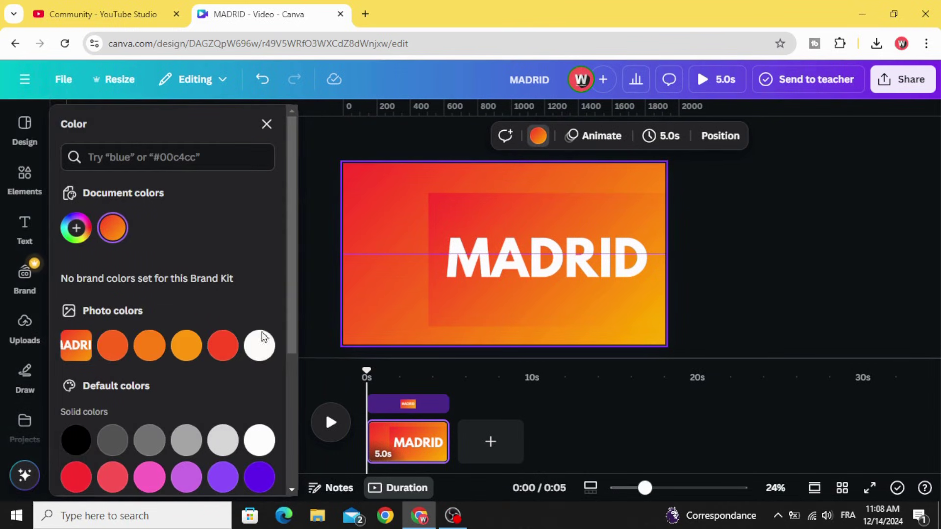
left_click(254, 356)
left_click(546, 293)
left_click_drag(546, 293, 463, 264)
left_click_drag(580, 297, 664, 344)
left_click_drag(530, 349, 546, 256)
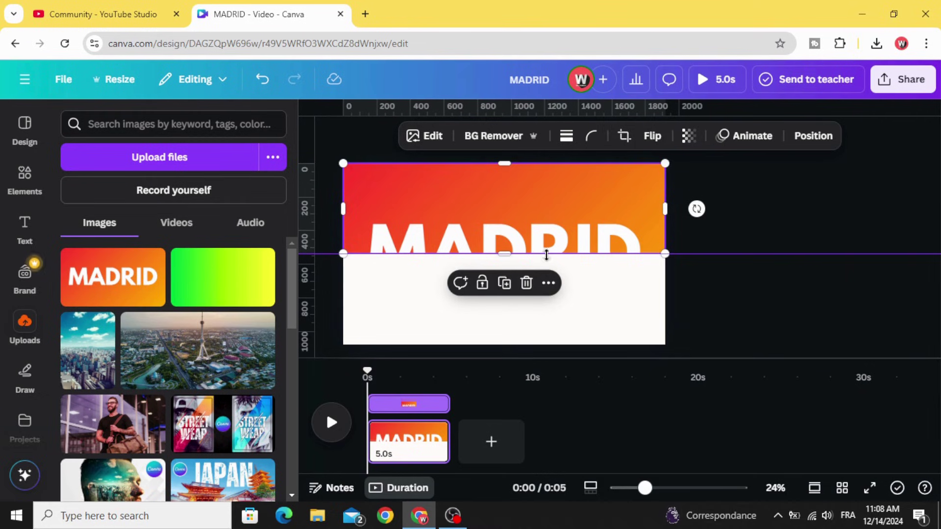
left_click(691, 285)
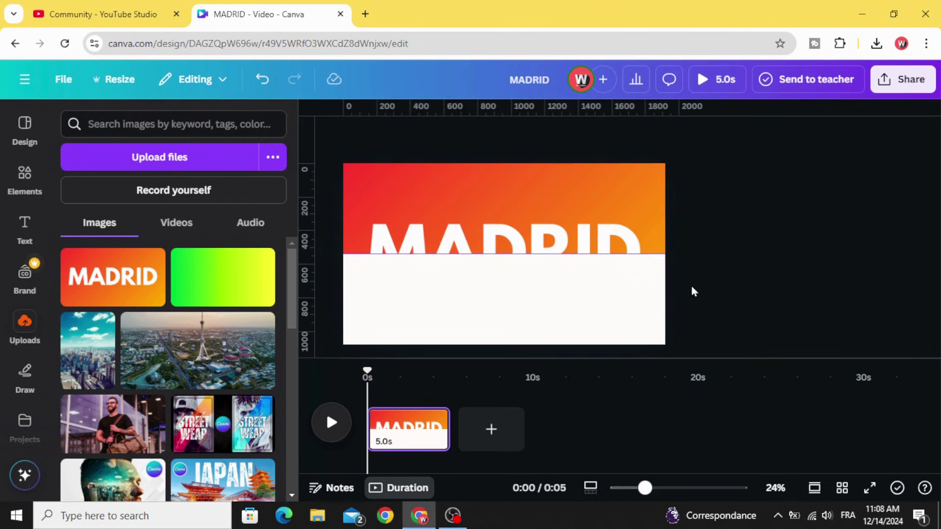
Step: Duplicate the top-half image and crop the copy to the page's lower half
left_click(447, 239)
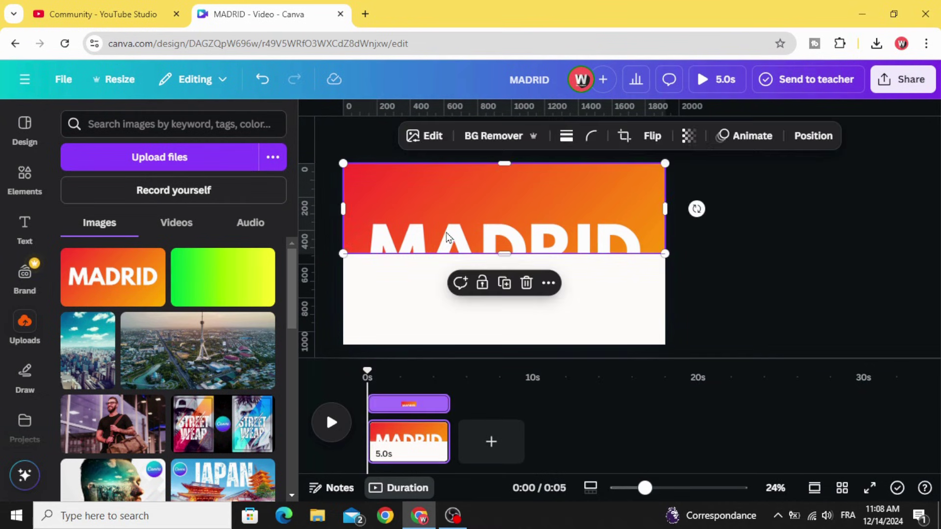
left_click(504, 249)
left_click_drag(508, 273, 510, 343)
left_click_drag(503, 252, 506, 343)
left_click_drag(506, 218, 505, 254)
left_click(738, 214)
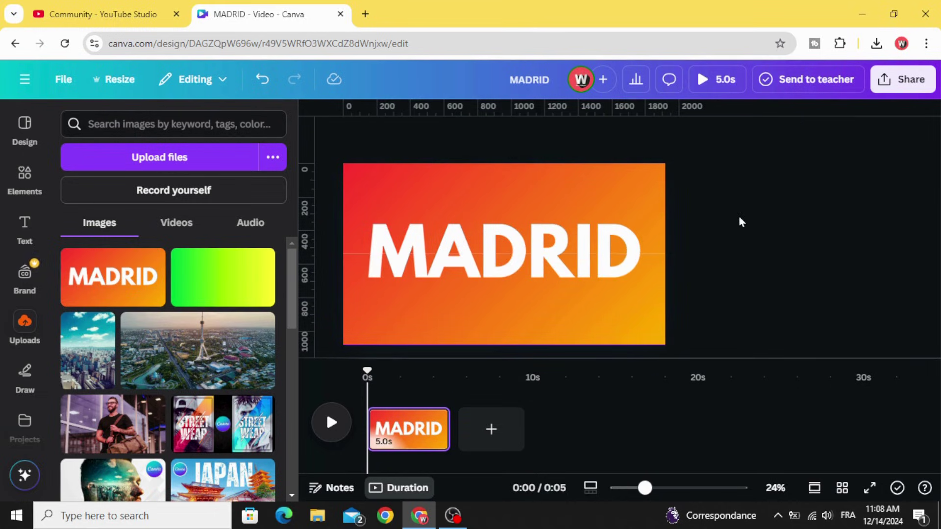
Step: Pull the two MADRID halves apart, leaving a white gap between them
left_click(543, 209)
left_click(711, 217)
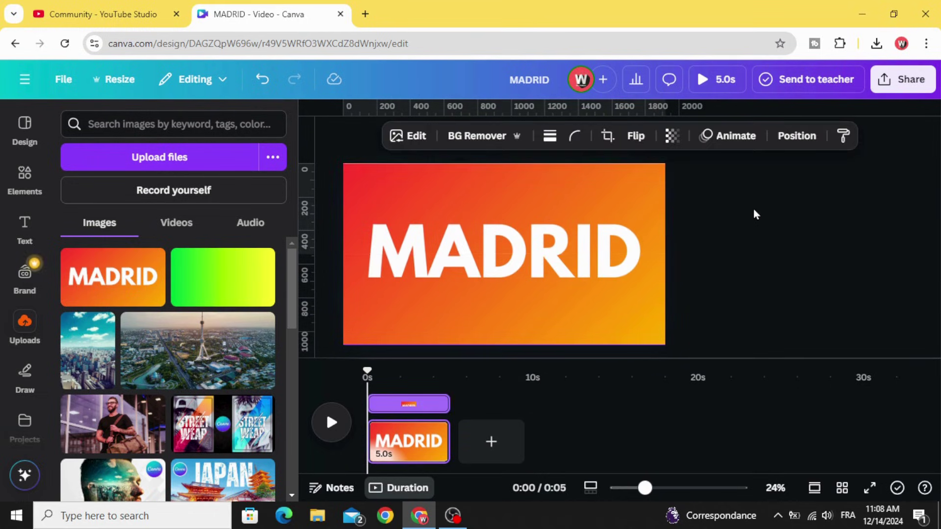
left_click(524, 210)
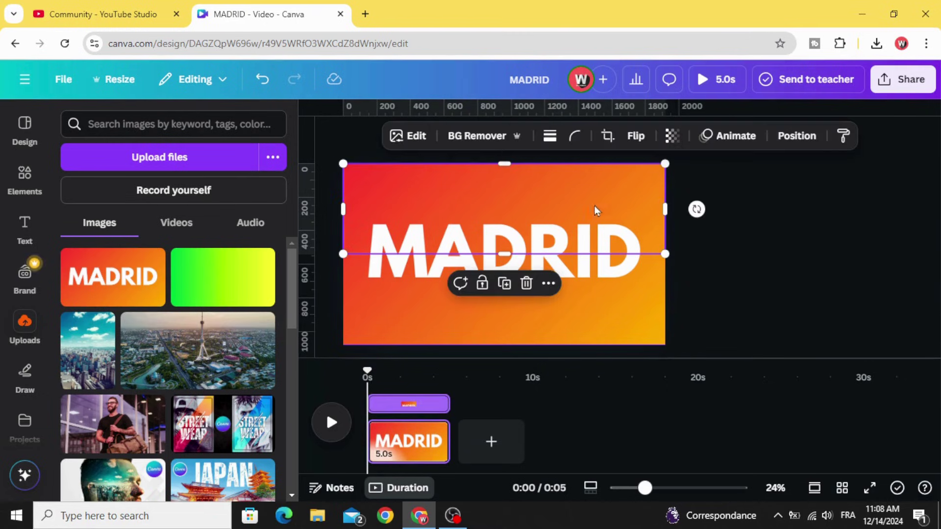
left_click(712, 210)
left_click(539, 205)
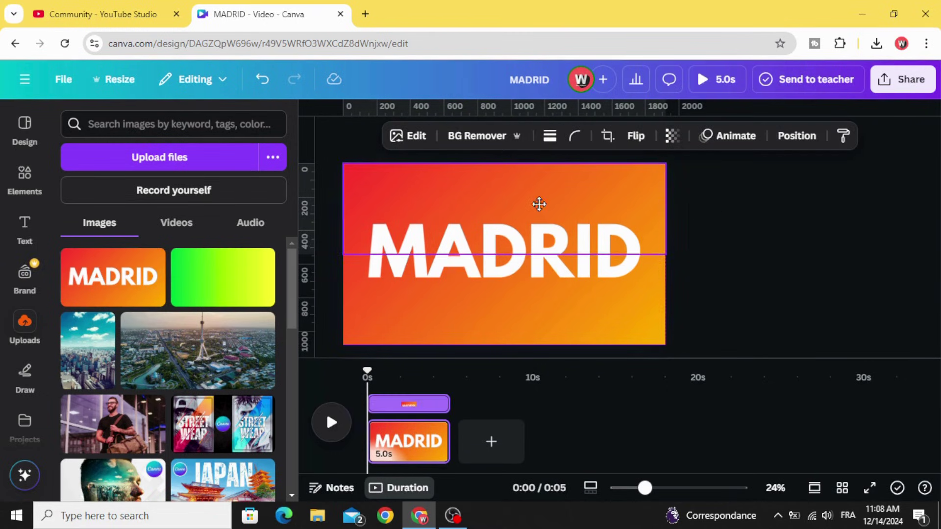
left_click(776, 204)
left_click(405, 276)
left_click_drag(496, 302, 495, 338)
left_click_drag(430, 198, 433, 169)
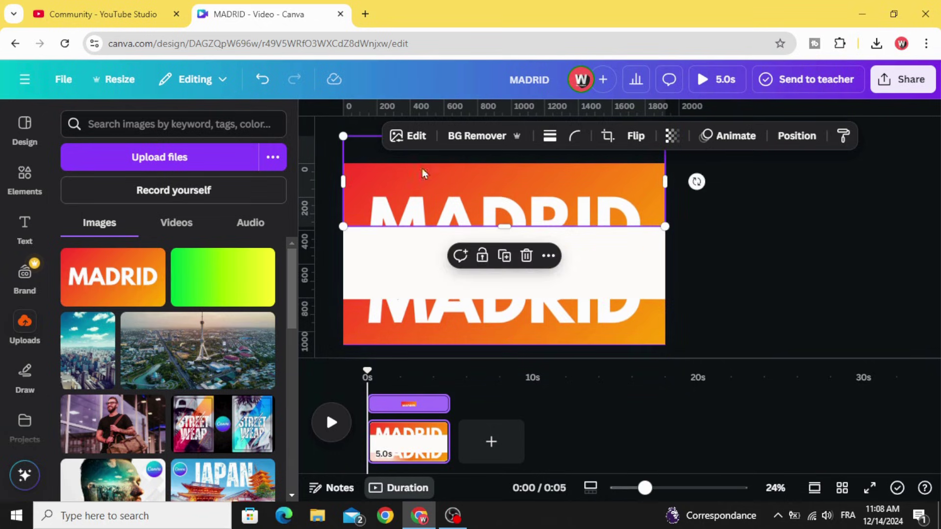
Step: Add two square shapes, one over the upper MADRID half and one over the lower
left_click(10, 185)
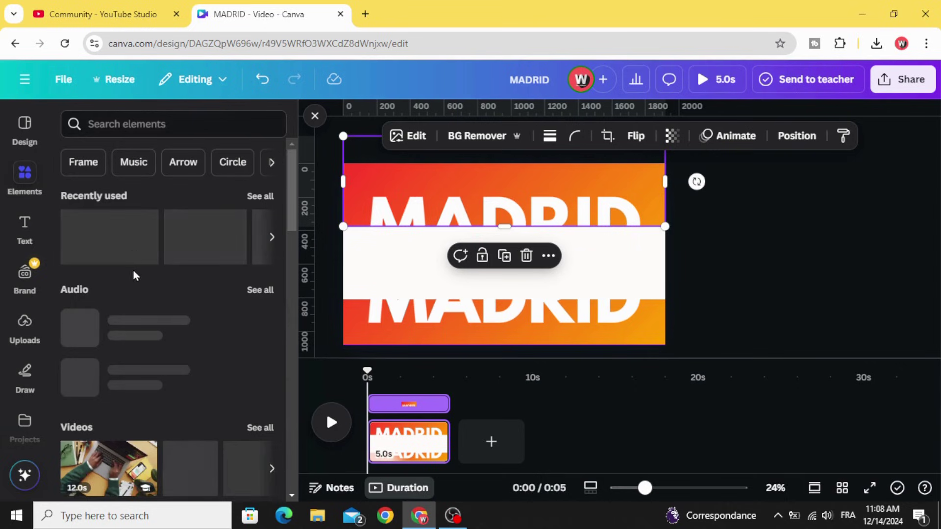
scroll(119, 298, "down", 14)
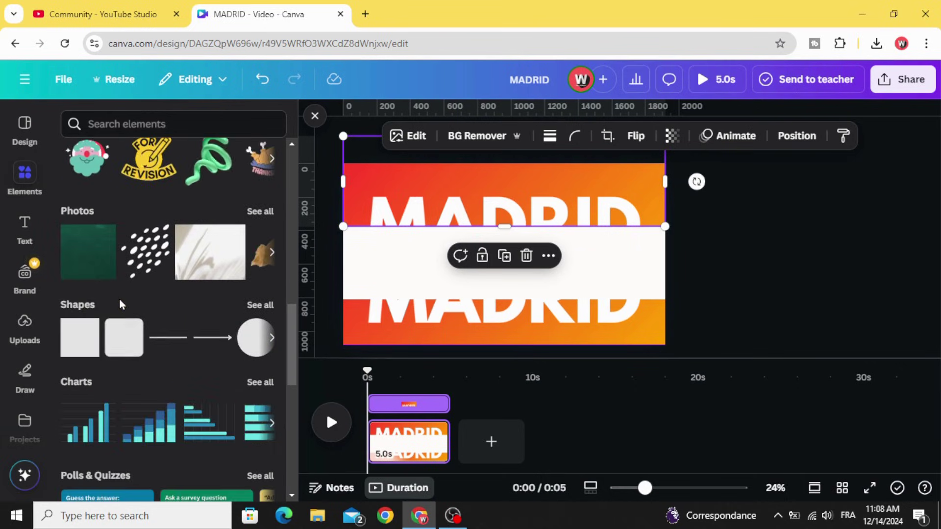
left_click(71, 339)
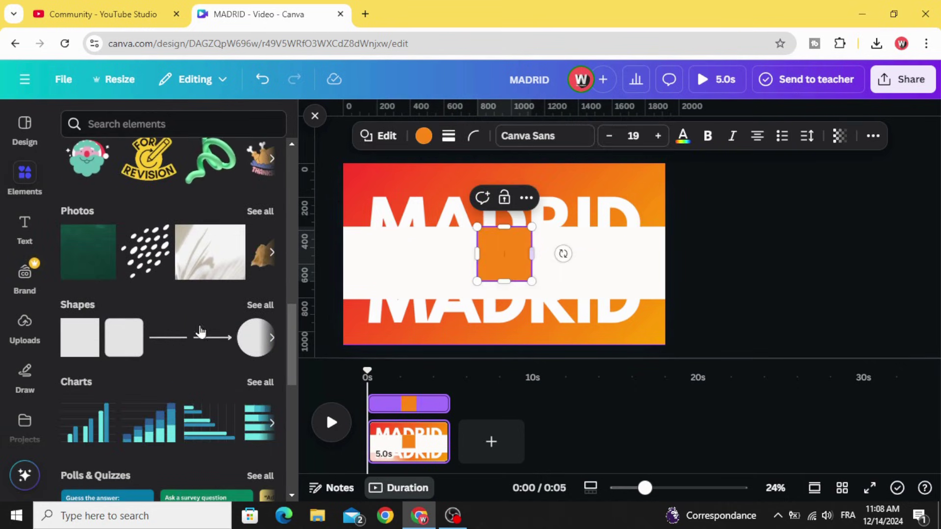
left_click(721, 255)
left_click_drag(504, 266, 414, 241)
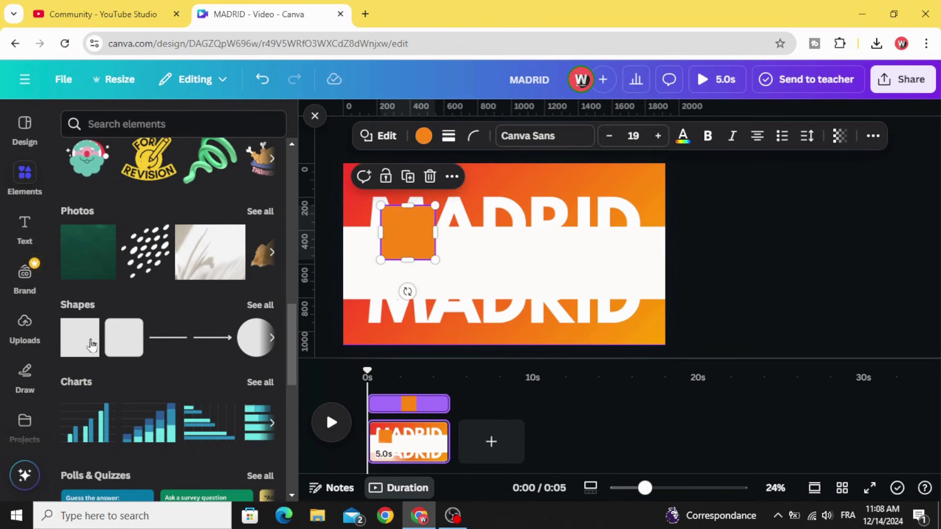
left_click(65, 351)
left_click_drag(504, 251, 602, 297)
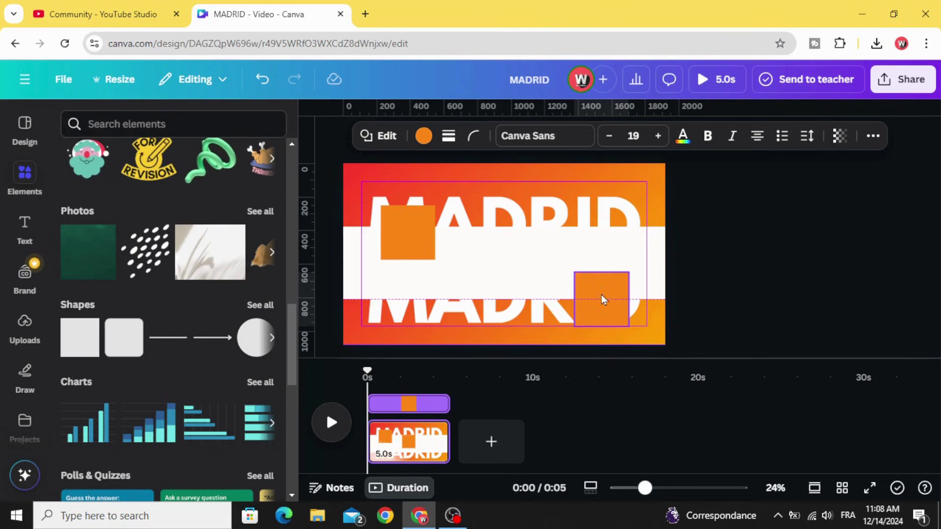
Step: Set the upper square's transparency to 0
left_click(402, 230)
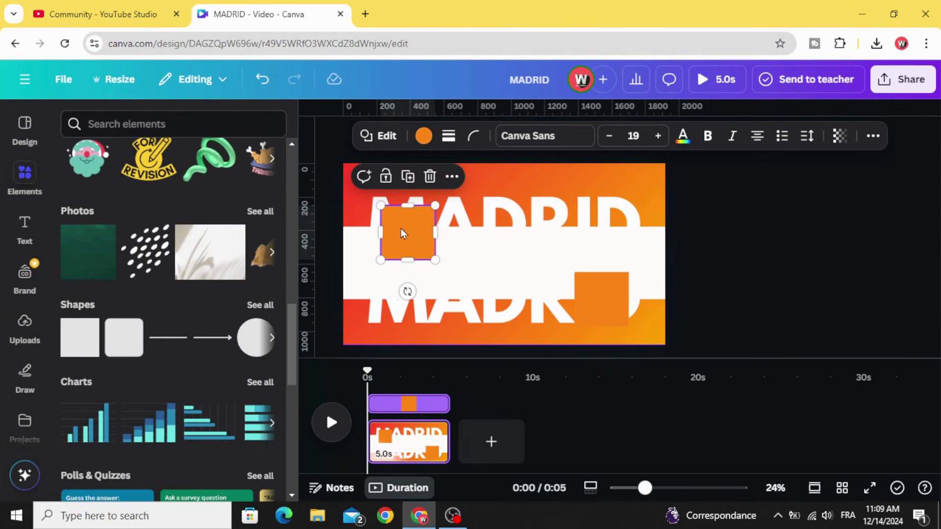
left_click(840, 137)
left_click_drag(872, 195, 770, 198)
Step: Group the top MADRID half with its transparent square
left_click(319, 207)
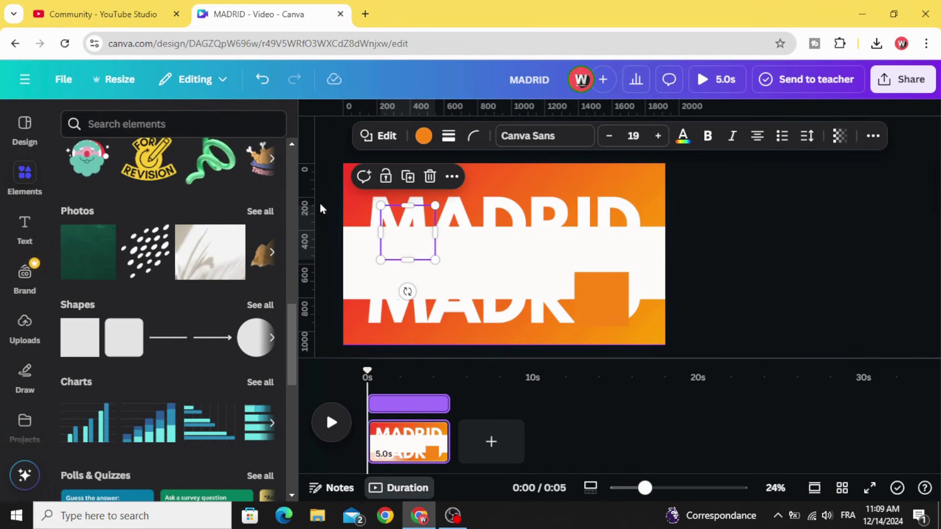
left_click_drag(325, 186, 445, 259)
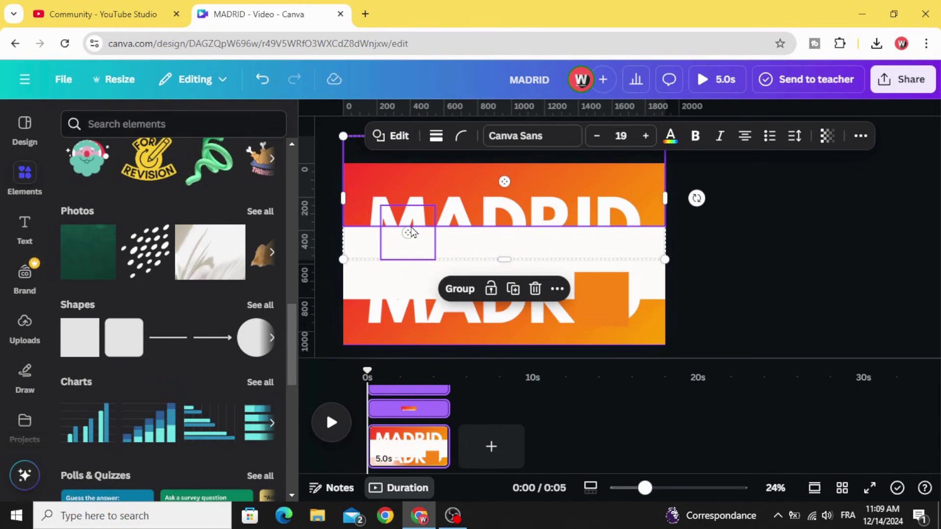
left_click(459, 291)
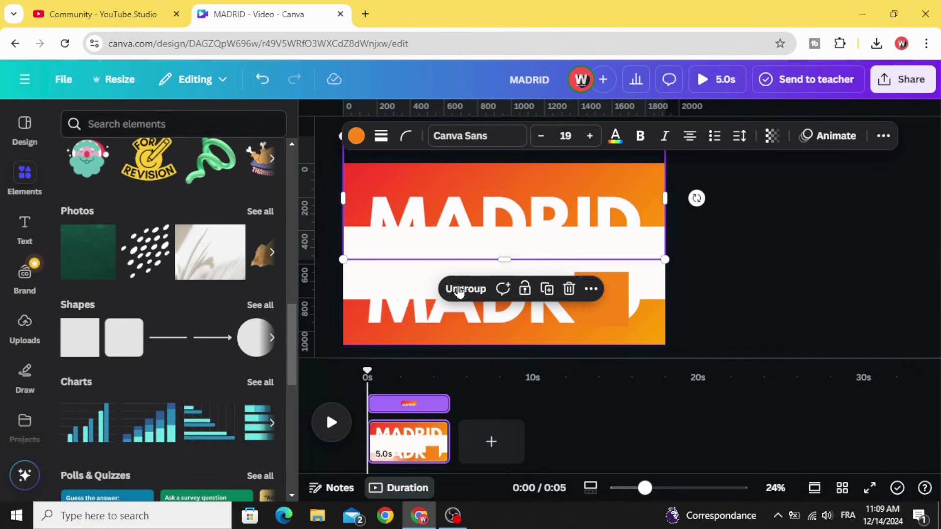
Step: Set the lower square's transparency to 0 and group it with the lower MADRID half
left_click(614, 290)
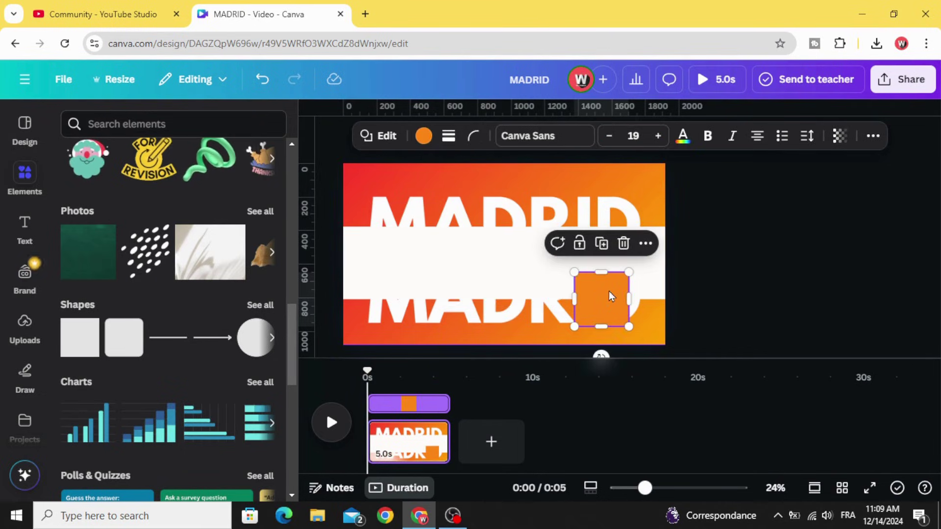
left_click(850, 140)
left_click_drag(875, 192, 566, 316)
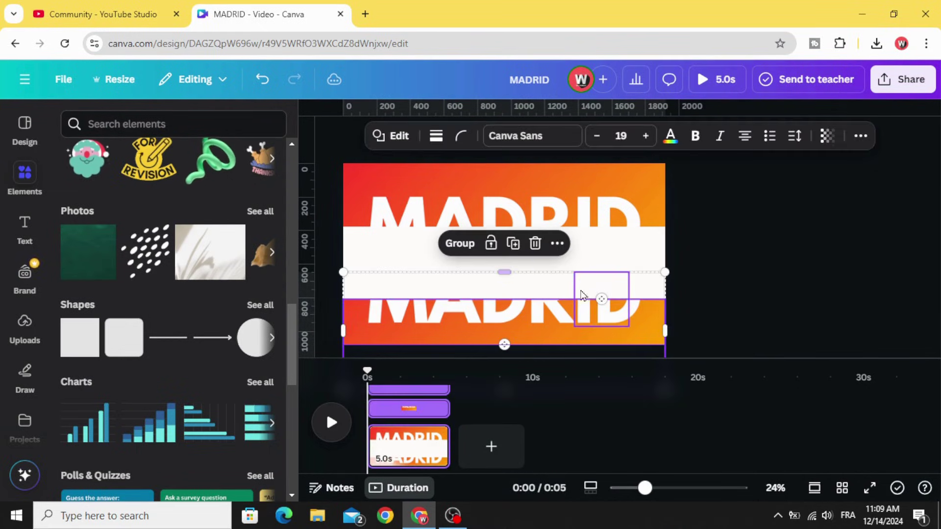
left_click(443, 244)
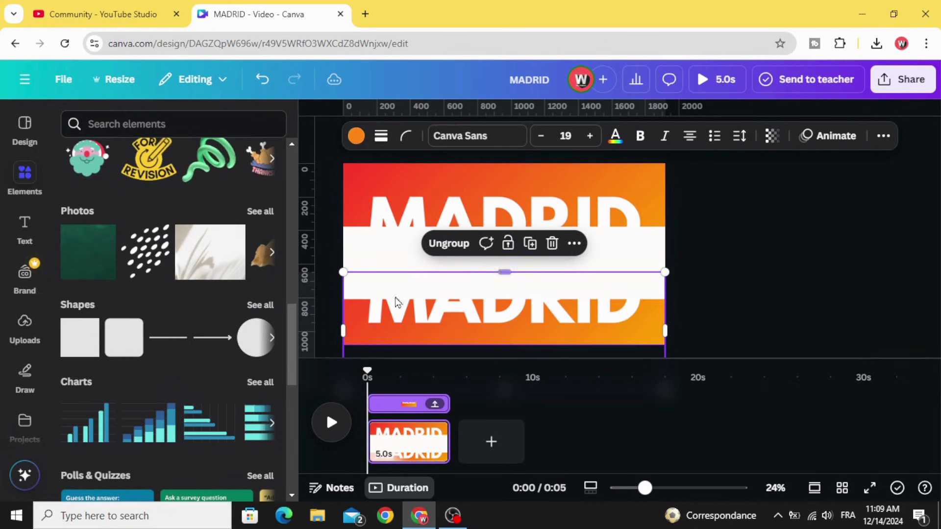
Step: Search Elements for 'madrid' and add the cathedral photo from the Photos results
left_click(38, 182)
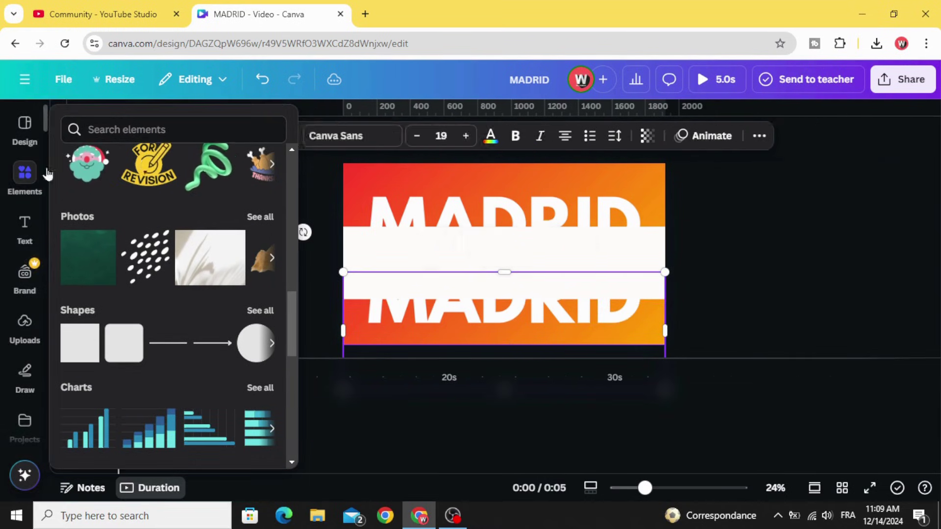
left_click(120, 127)
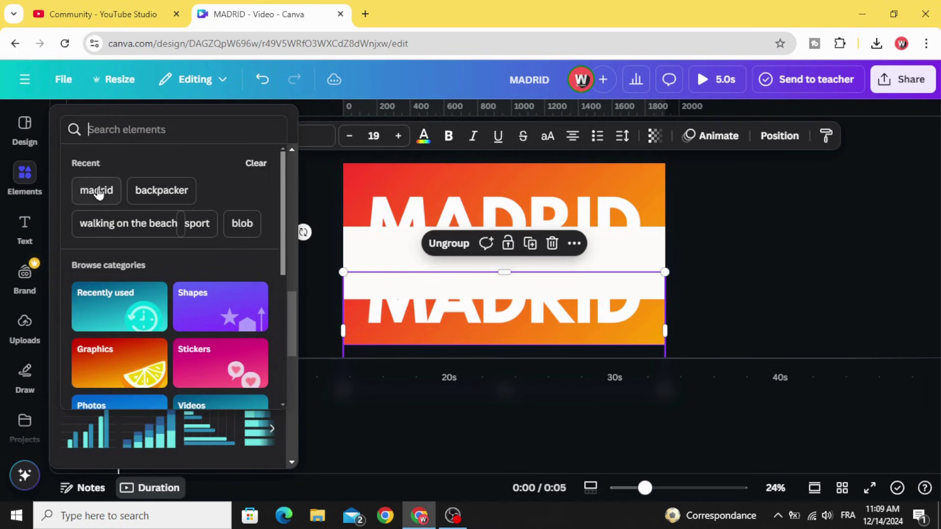
left_click(96, 190)
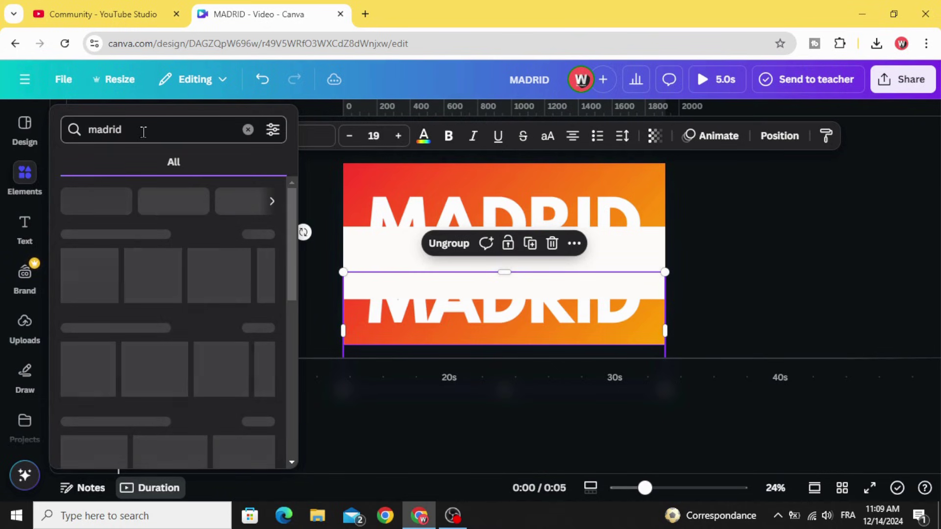
left_click(201, 162)
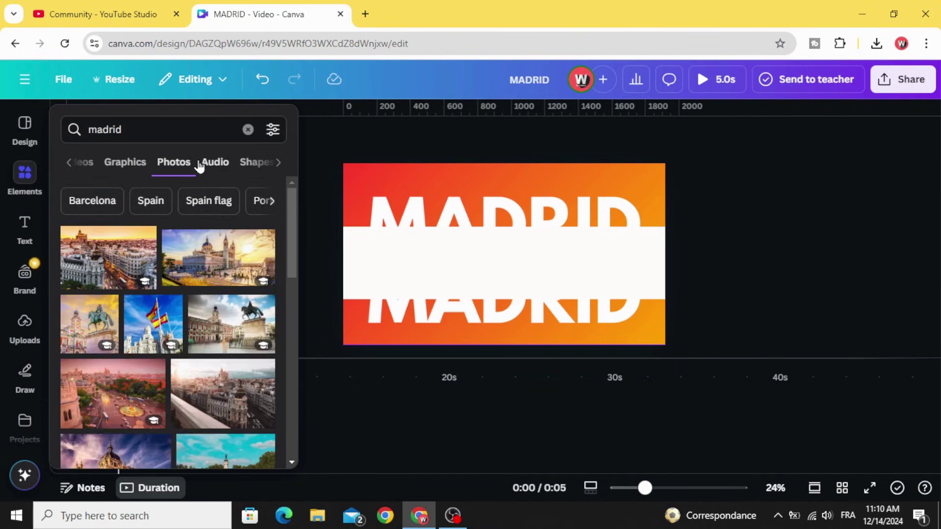
left_click(193, 265)
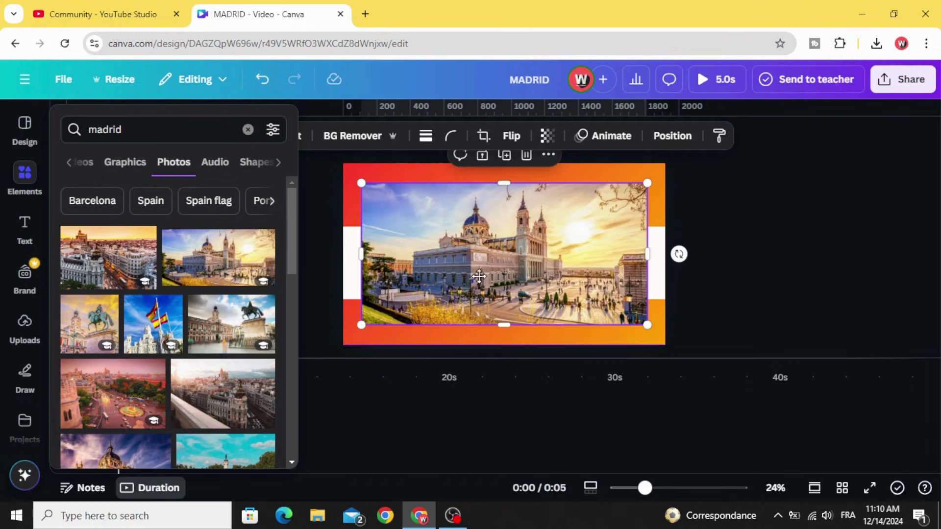
Step: Enlarge and position the cathedral photo so it covers the whole page
left_click_drag(479, 277, 461, 257)
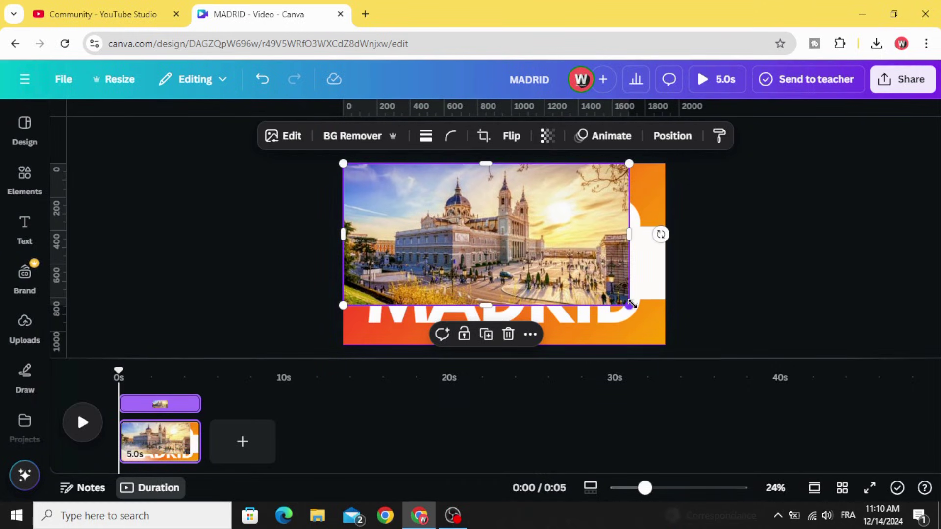
left_click_drag(632, 304, 846, 445)
left_click_drag(344, 163, 163, 93)
left_click_drag(397, 236, 406, 235)
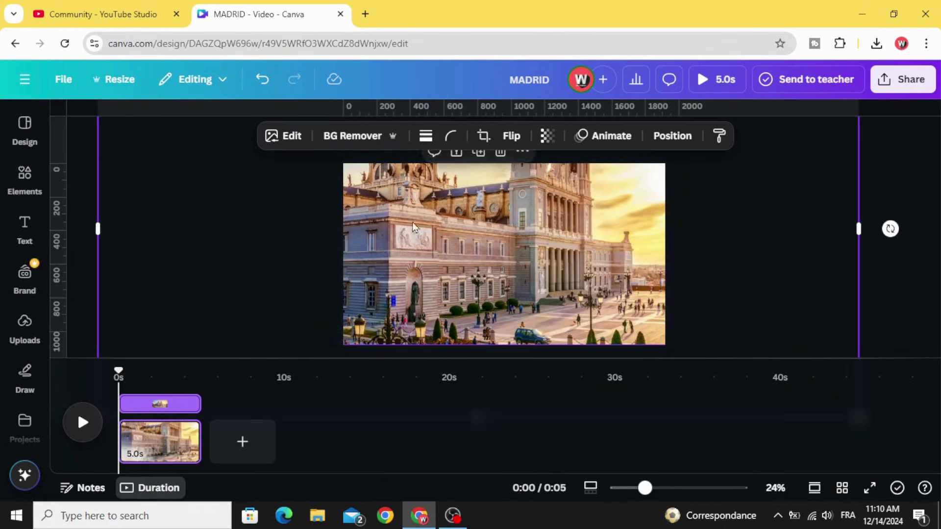
Step: In the layers list, move the cathedral photo layer between the two MADRID halves
right_click(417, 227)
mouse_move(496, 238)
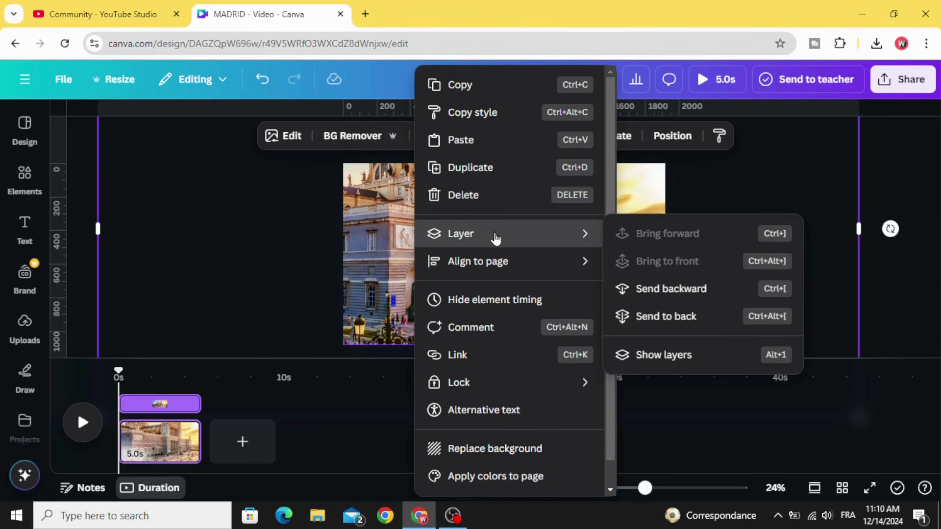
left_click(711, 358)
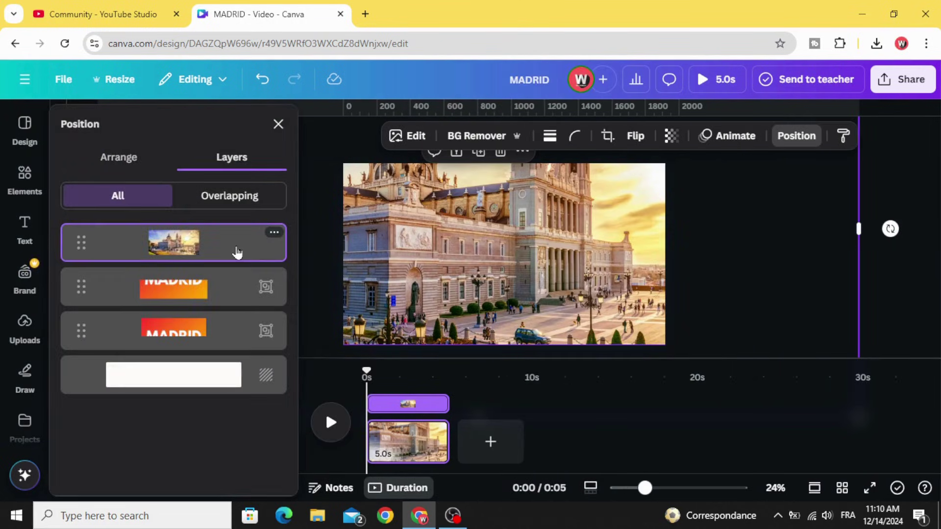
left_click_drag(232, 266, 235, 353)
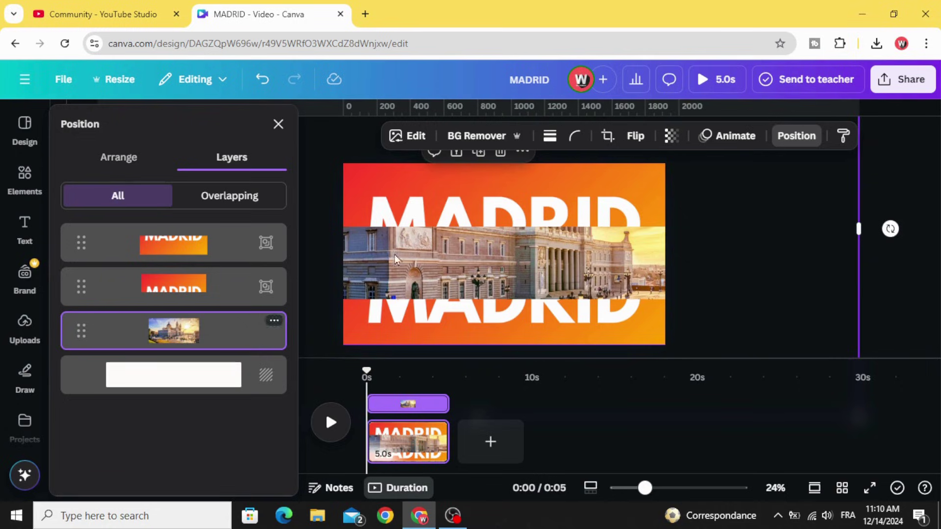
Step: Slide the upper and lower MADRID halves back together so the title looks whole
left_click(488, 210)
left_click_drag(500, 204, 500, 231)
left_click_drag(539, 332, 536, 275)
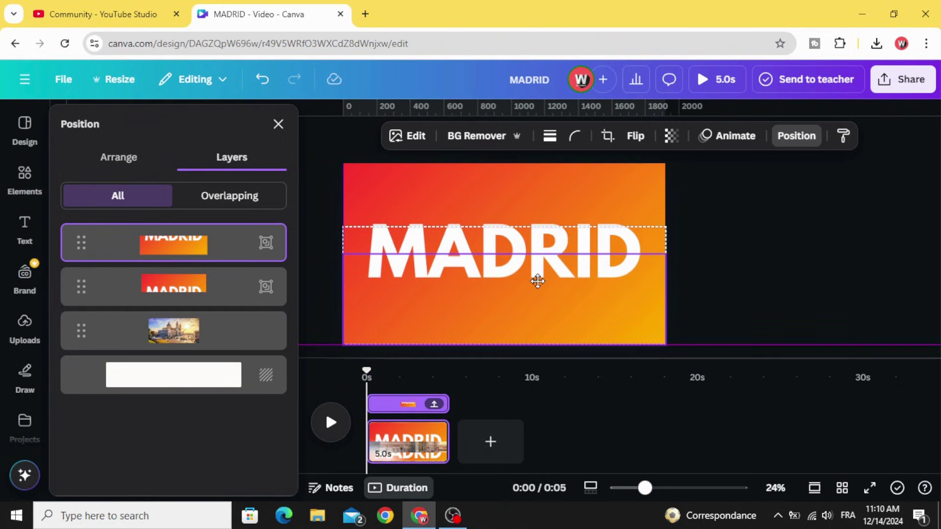
left_click(777, 231)
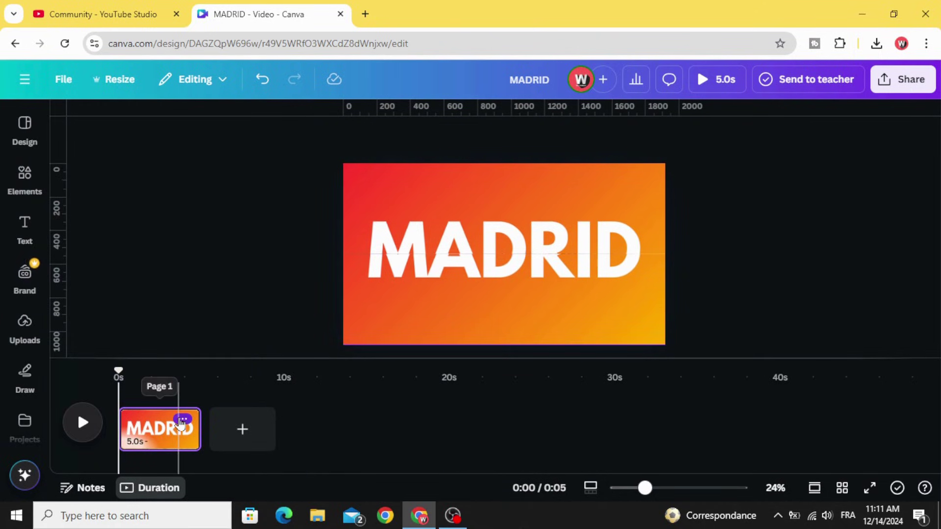
Step: Duplicate the MADRID title page and select the cathedral photo on the second page
left_click(182, 420)
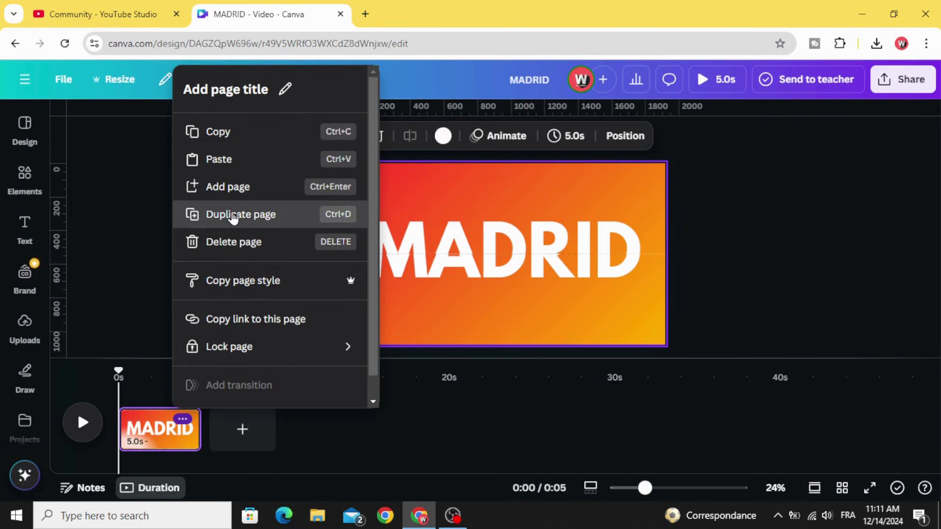
left_click(233, 219)
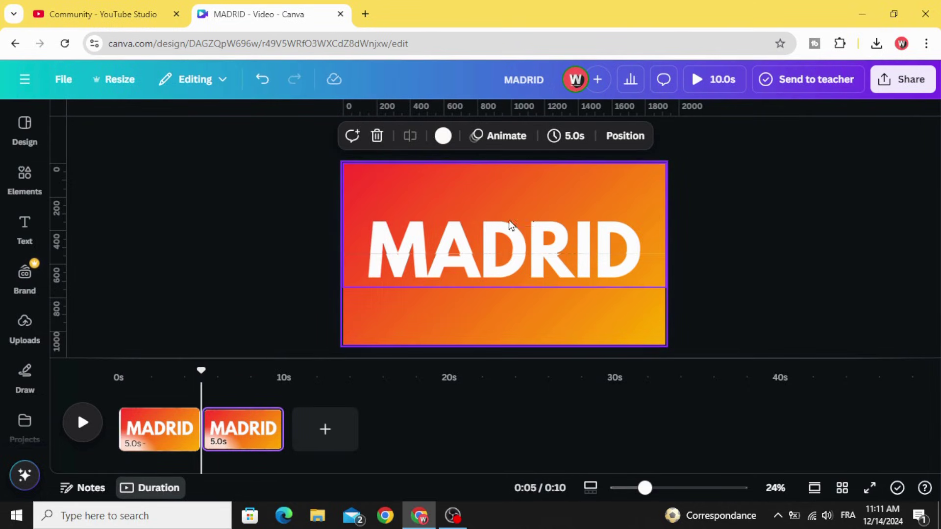
key("ctrl+v")
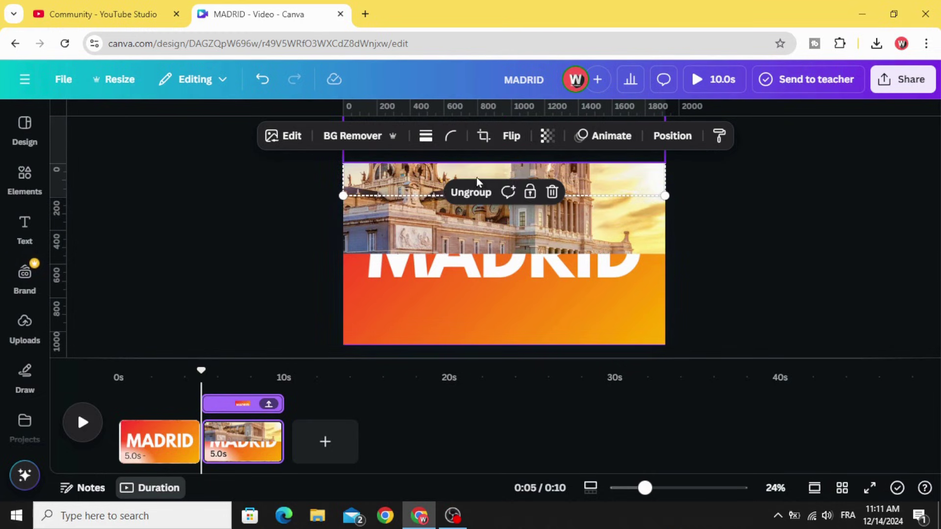
Step: Stretch the cathedral photo over the MADRID text, then resize it to fill the canvas
left_click_drag(521, 287, 524, 382)
left_click(475, 279)
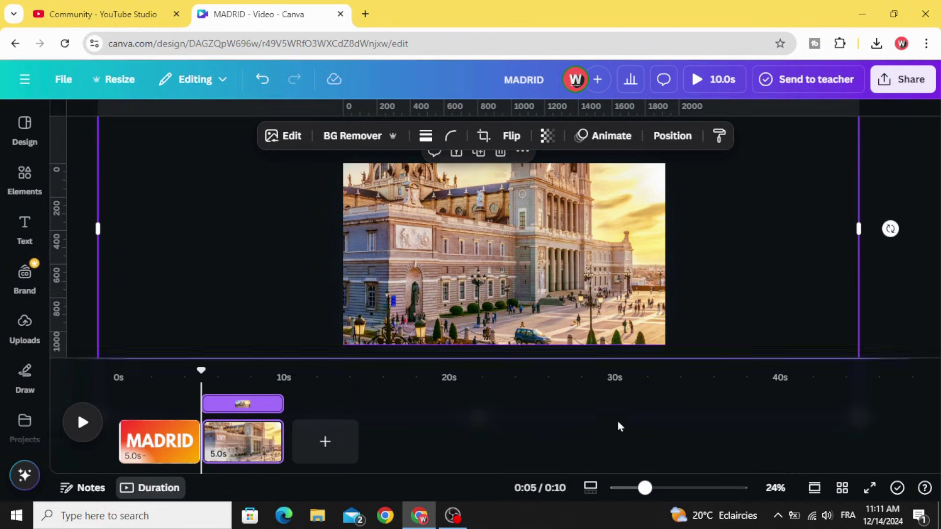
left_click_drag(646, 490, 620, 490)
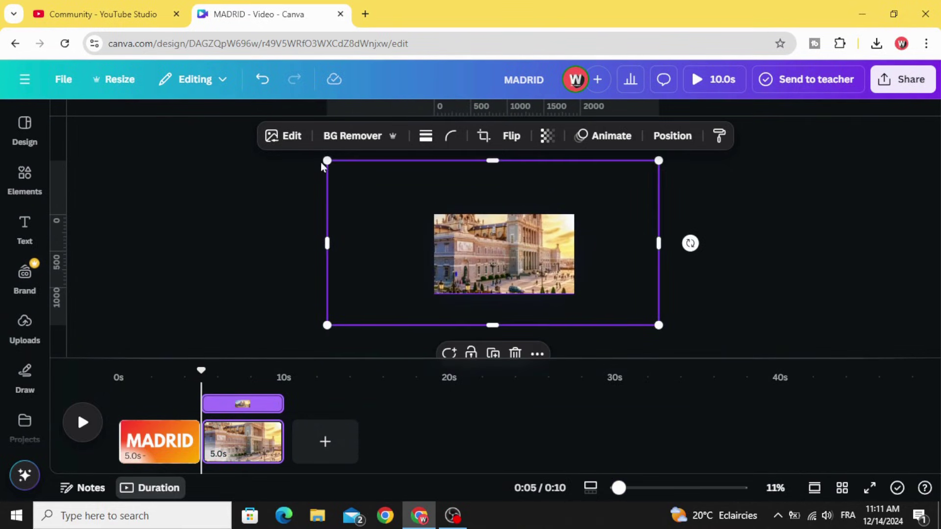
left_click_drag(338, 166, 435, 215)
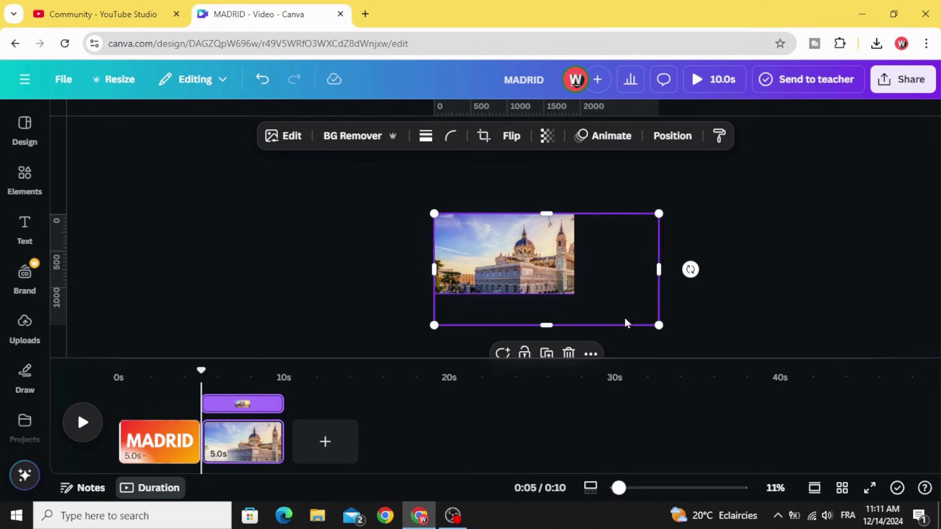
left_click_drag(657, 328, 594, 296)
left_click_drag(541, 267, 531, 268)
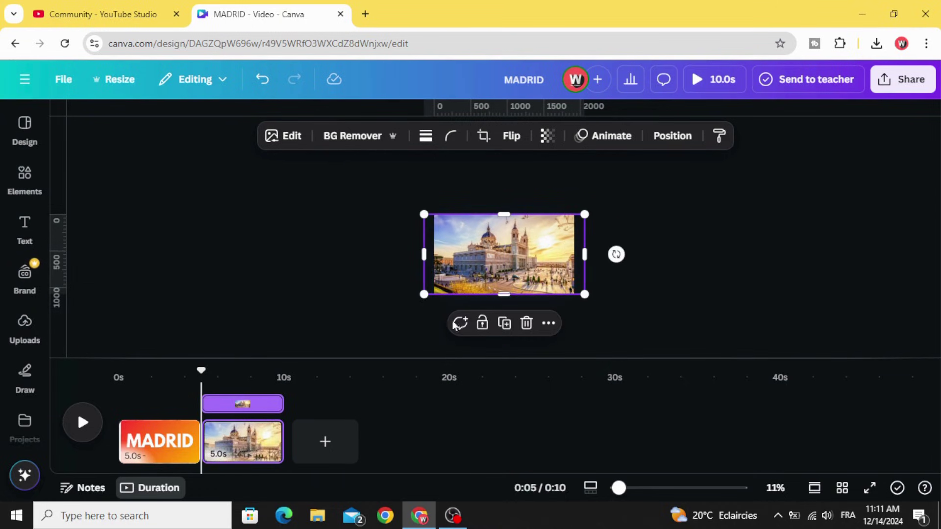
Step: Duplicate the first MADRID page again and move the copy to the end of the timeline
left_click(151, 448)
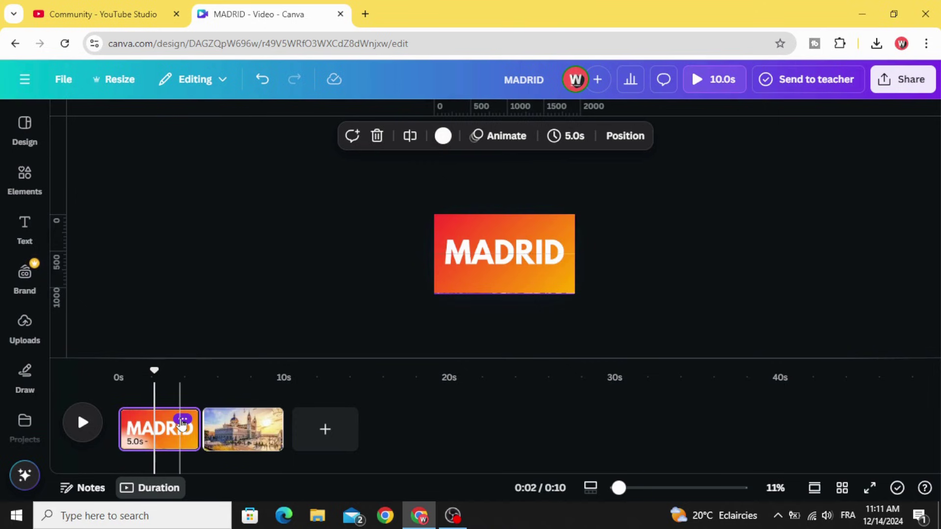
left_click(183, 420)
left_click(231, 214)
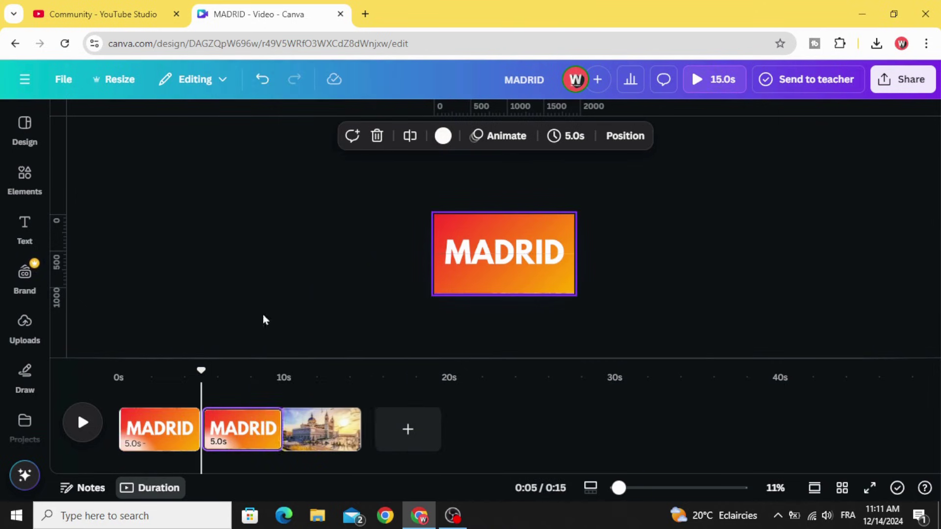
left_click_drag(249, 435, 366, 440)
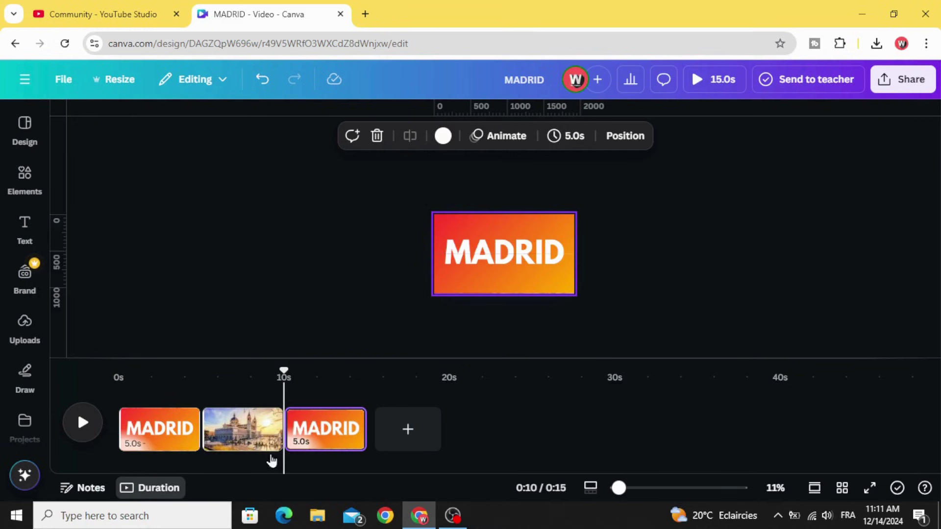
Step: Apply a 1.5-second Match & Move transition between all pages
left_click(200, 442)
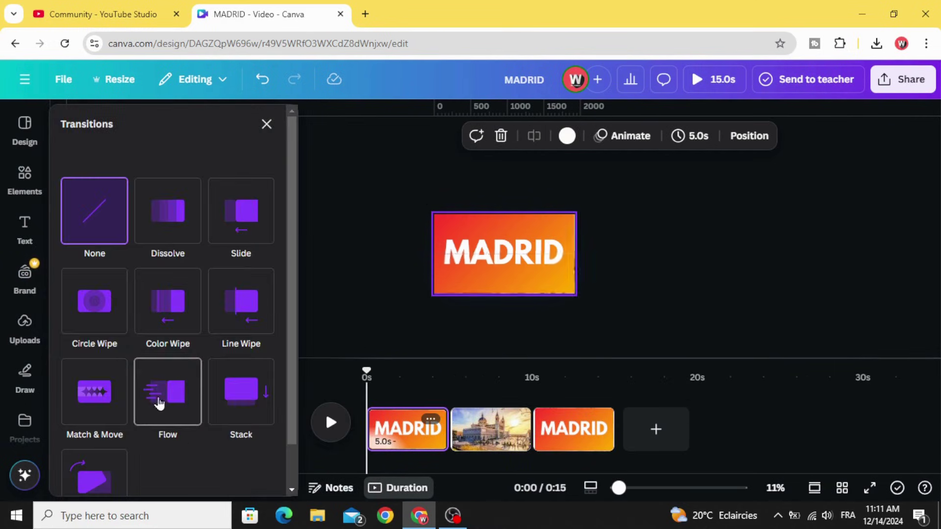
scroll(104, 383, "down", 1)
left_click(96, 352)
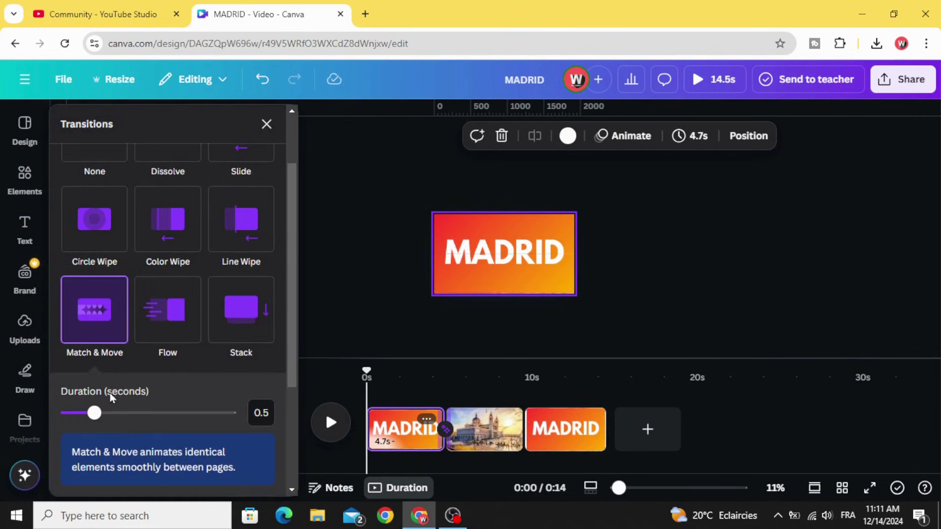
left_click_drag(97, 417, 160, 425)
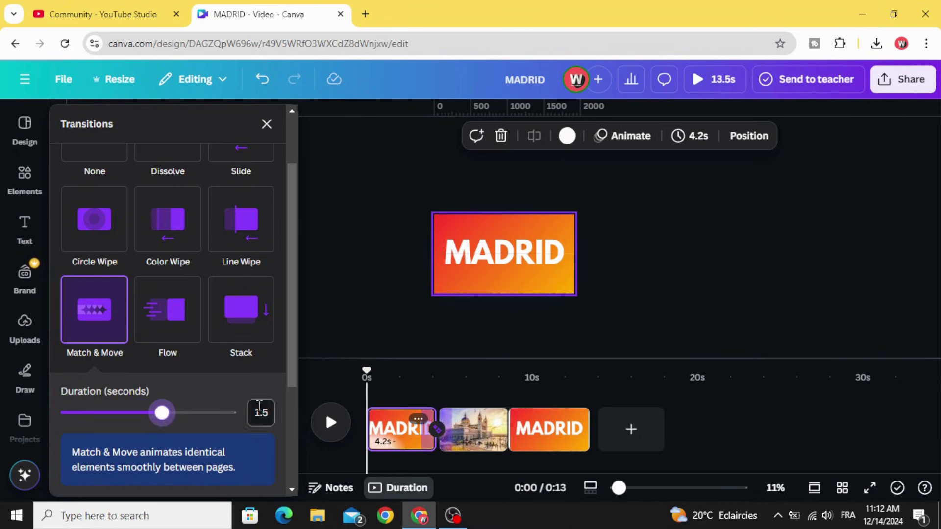
scroll(196, 412, "down", 3)
left_click(186, 471)
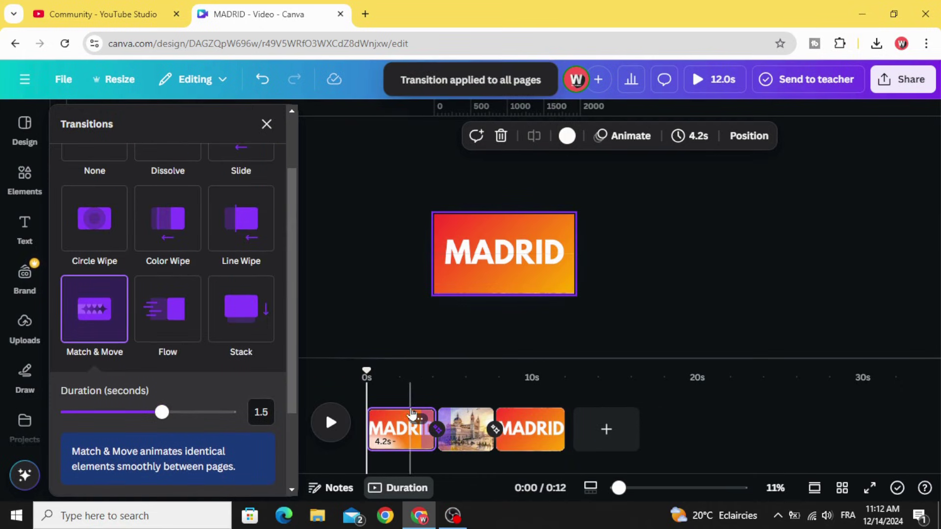
Step: Trim the first and last MADRID pages to about 2.2 seconds each
left_click_drag(419, 414, 403, 415)
left_click(499, 428)
left_click_drag(529, 434, 498, 434)
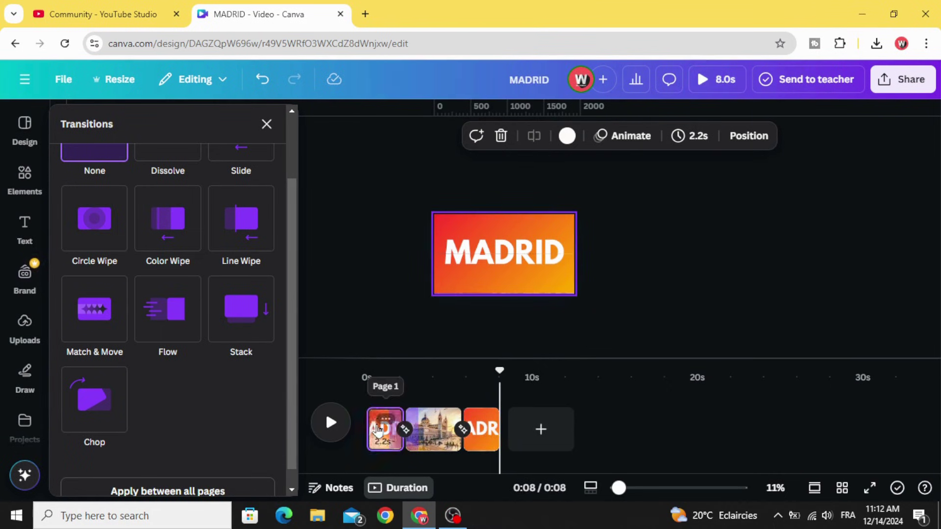
left_click(378, 422)
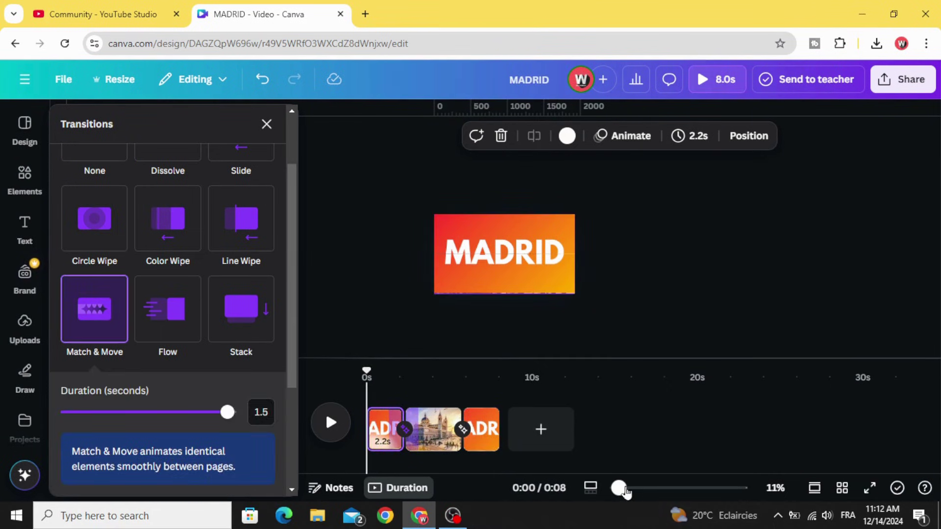
left_click_drag(618, 487, 636, 487)
left_click(321, 427)
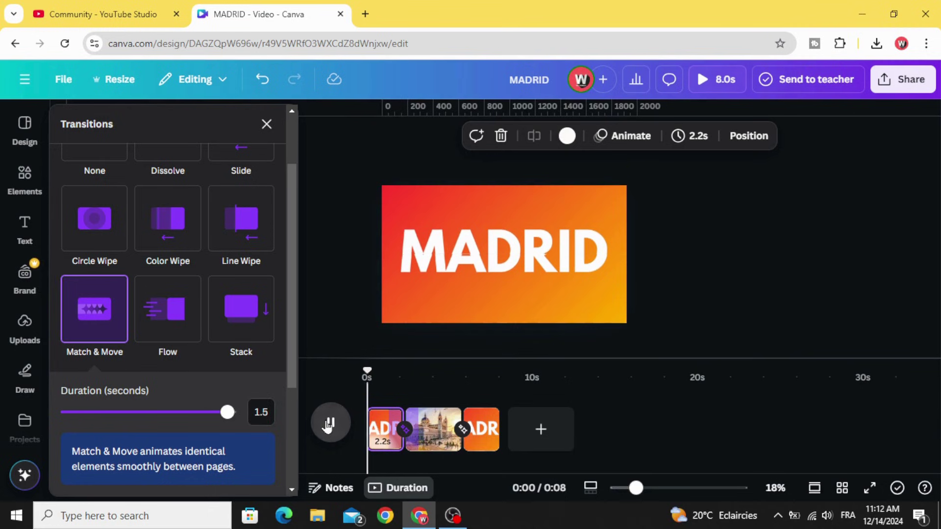